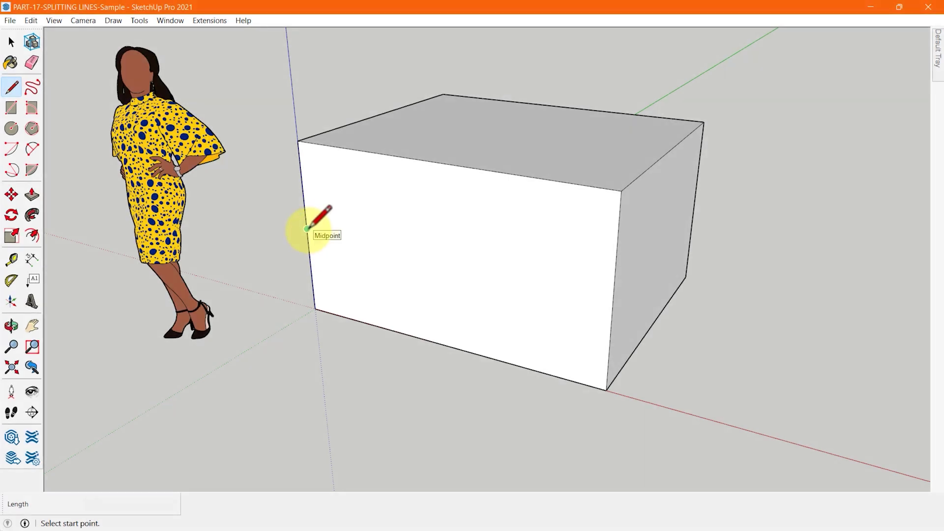
# Draw a horizontal and a vertical edge across the box's front face.
pyautogui.click(307, 229)
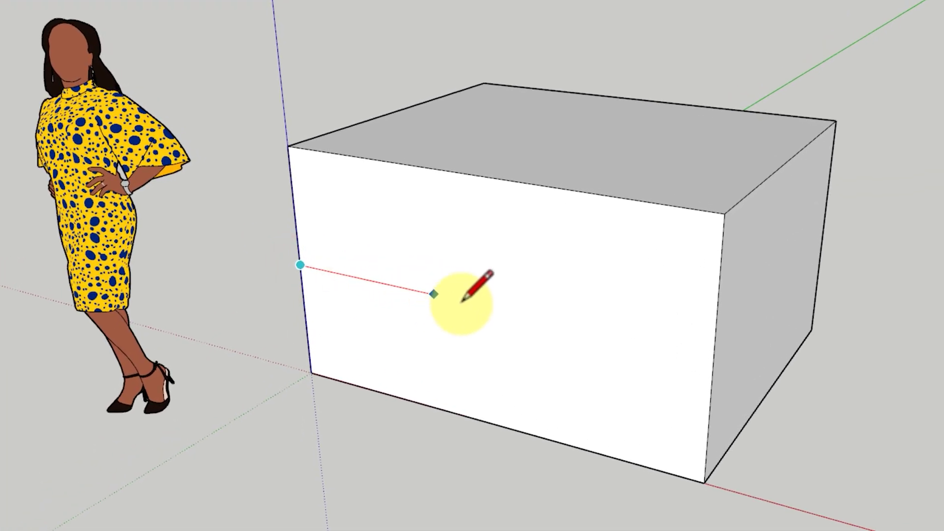
pyautogui.click(633, 308)
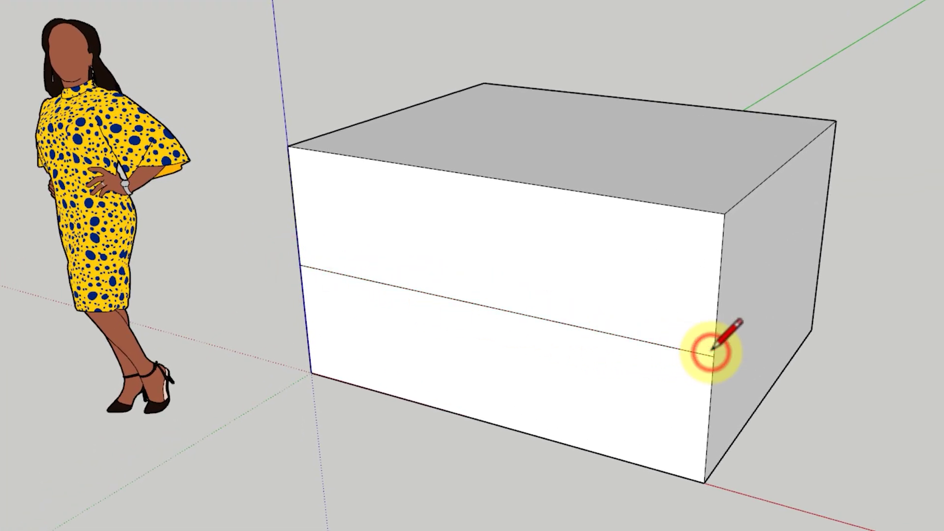
pyautogui.click(482, 175)
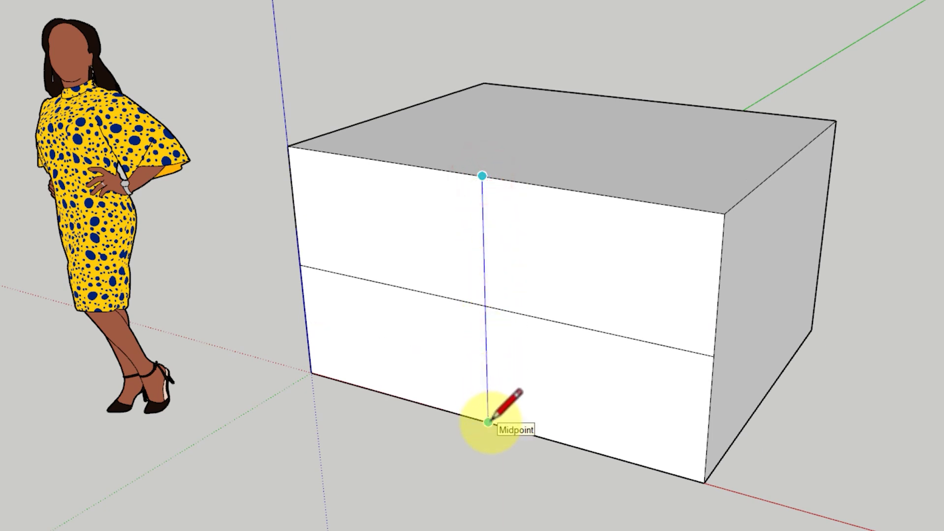
pyautogui.press('space')
# Select front-face edge pieces to show they split where the new lines cross.
pyautogui.click(467, 304)
pyautogui.click(485, 262)
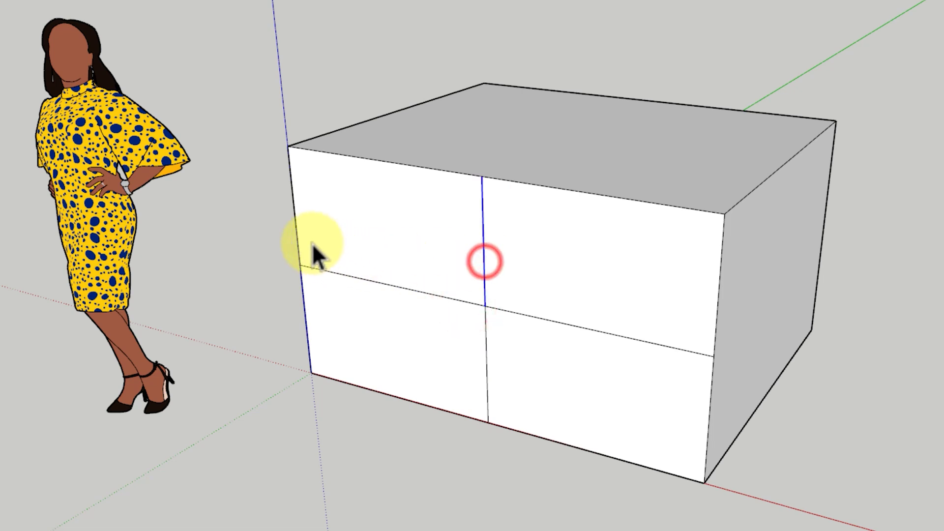
pyautogui.click(295, 217)
pyautogui.keyDown('ctrl'); pyautogui.click(358, 278); pyautogui.keyUp('ctrl')
pyautogui.moveTo(362, 279); pyautogui.dragTo(476, 226, button='middle')
pyautogui.scroll(3, 476, 226)
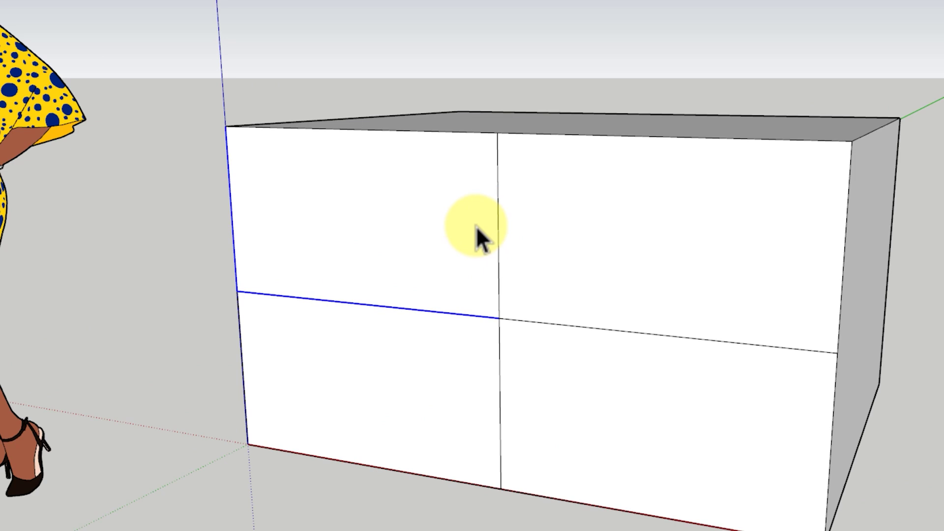
pyautogui.moveTo(453, 285); pyautogui.dragTo(639, 344, button='middle')
pyautogui.scroll(-2, 639, 343)
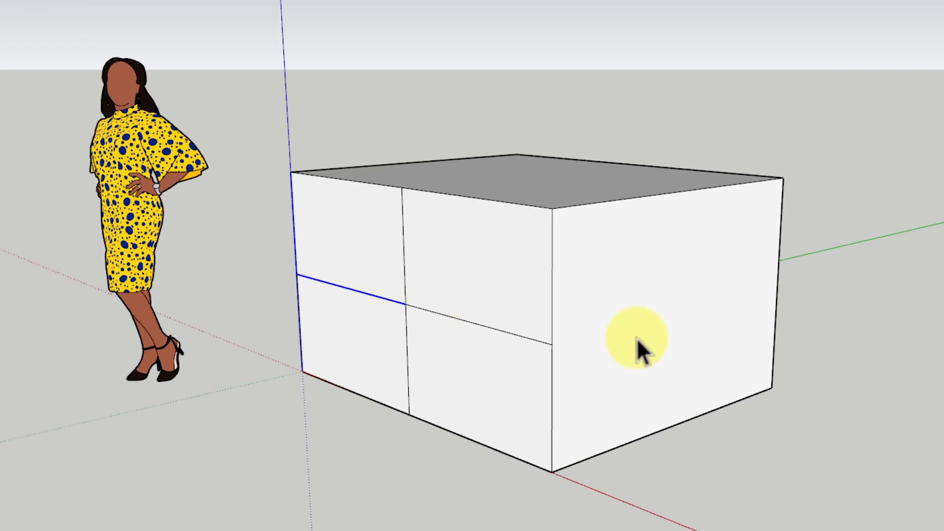
pyautogui.scroll(1, 591, 363)
# Draw a horizontal and a vertical edge across the box's right face.
pyautogui.press('l')
pyautogui.click(543, 344)
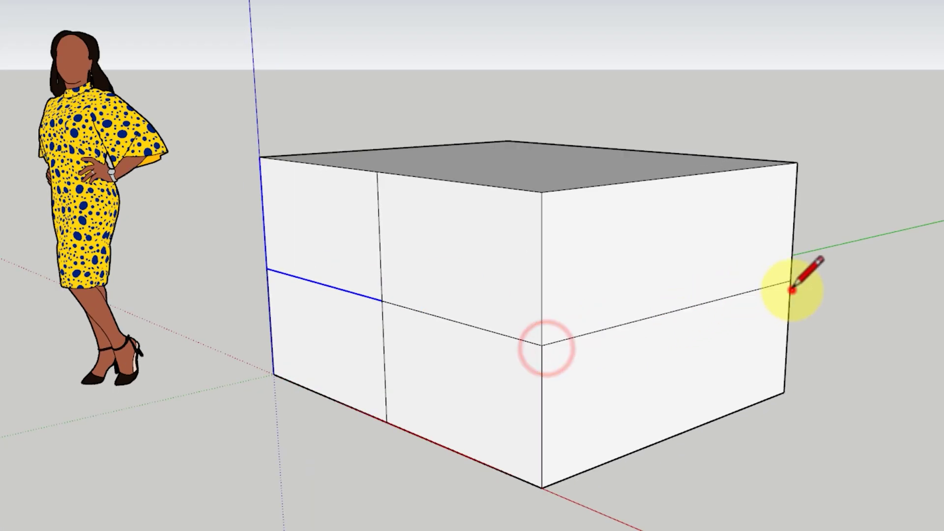
pyautogui.click(790, 285)
pyautogui.click(686, 174)
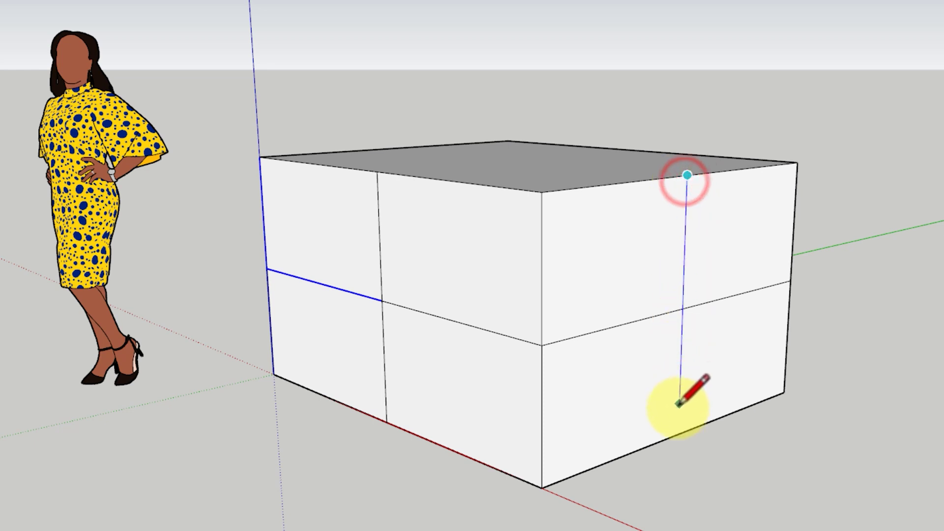
pyautogui.click(678, 434)
# Select the right face's edge halves to show they are split at the crossings.
pyautogui.press('space')
pyautogui.click(638, 324)
pyautogui.keyDown('ctrl'); pyautogui.click(542, 370); pyautogui.keyUp('ctrl')
pyautogui.keyDown('ctrl'); pyautogui.click(627, 457); pyautogui.keyUp('ctrl')
pyautogui.scroll(5, 659, 403)
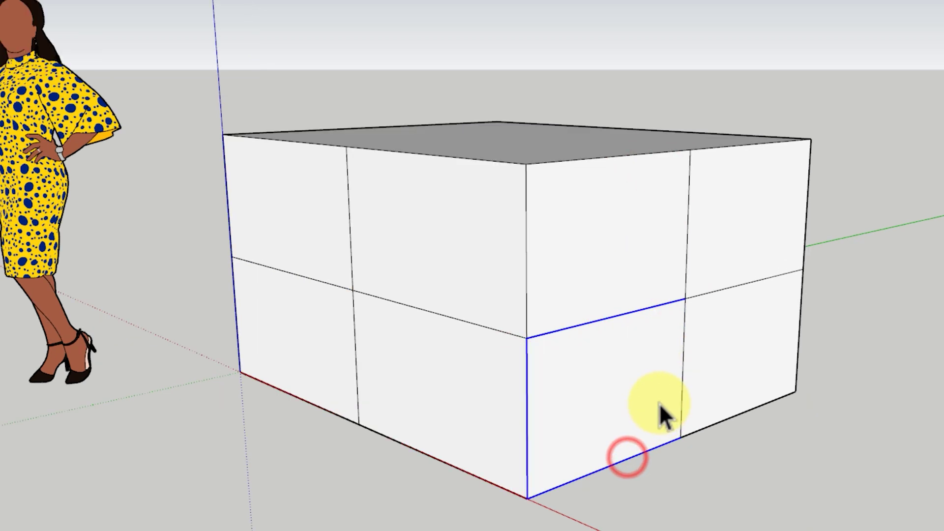
pyautogui.click(691, 308)
pyautogui.keyDown('ctrl'); pyautogui.click(695, 224); pyautogui.keyUp('ctrl')
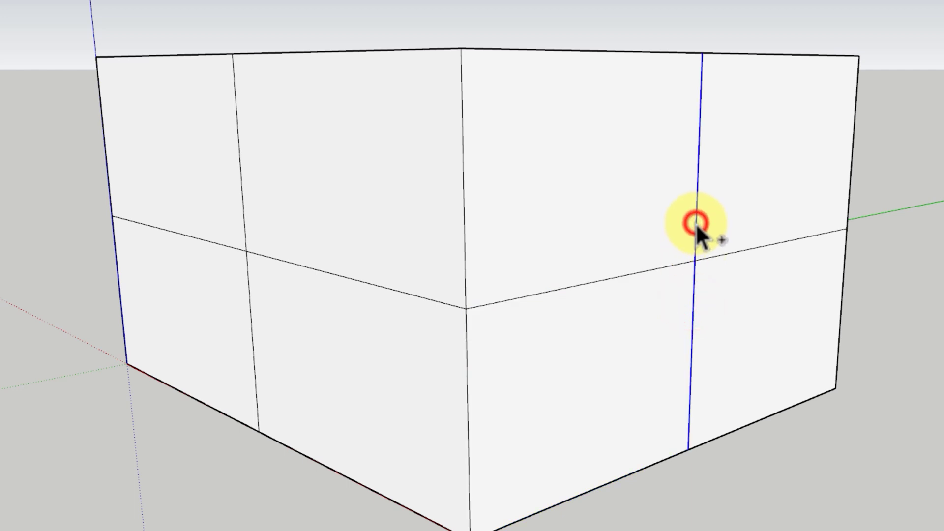
pyautogui.scroll(-5, 695, 224)
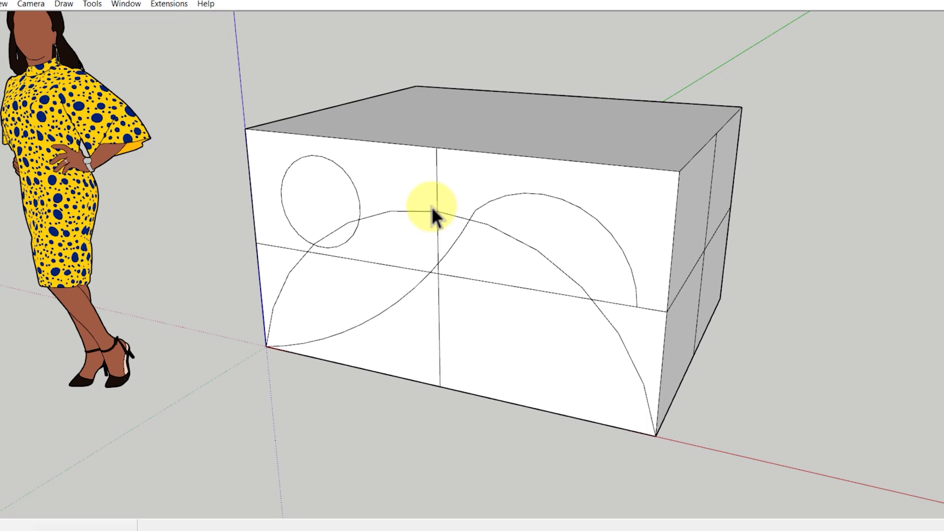
# Select the circle, then individual arc pieces, showing each curve breaks at intersections.
pyautogui.click(313, 183)
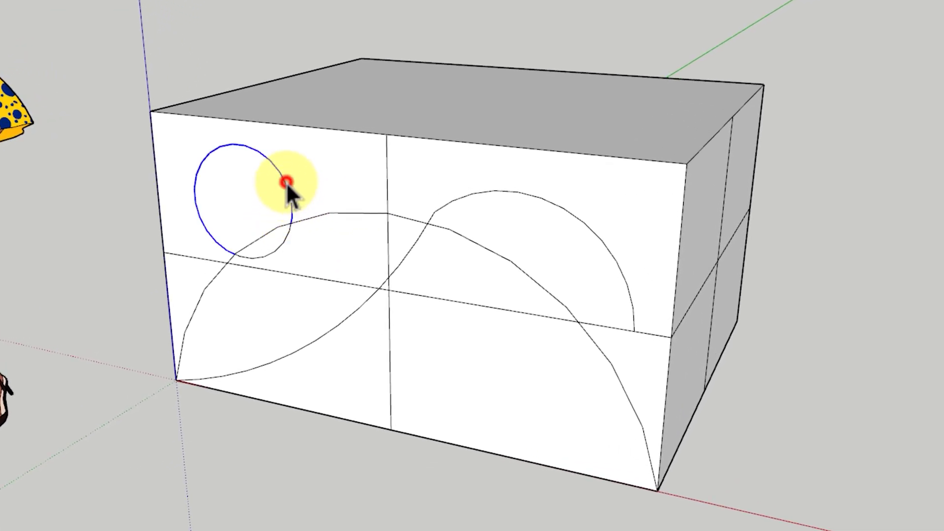
pyautogui.click(261, 255)
pyautogui.click(262, 235)
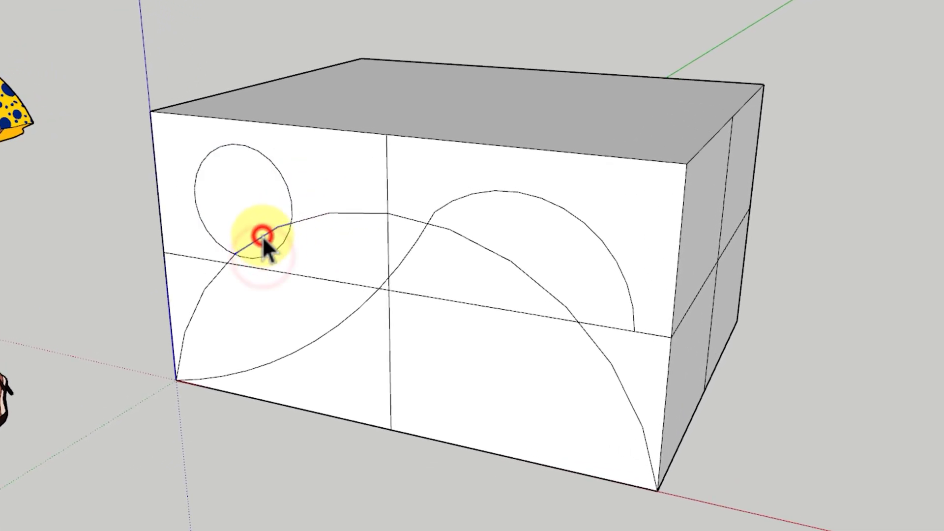
pyautogui.click(222, 267)
pyautogui.click(229, 256)
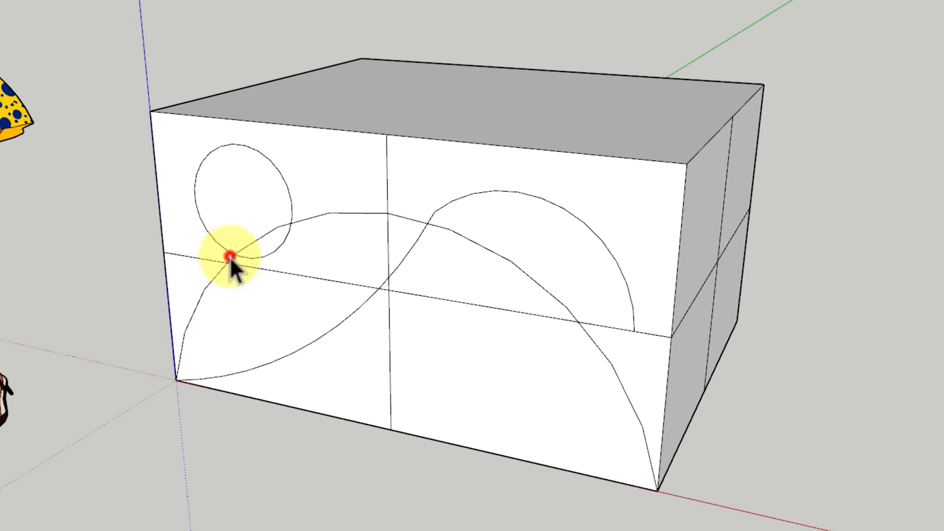
pyautogui.click(329, 214)
pyautogui.click(402, 217)
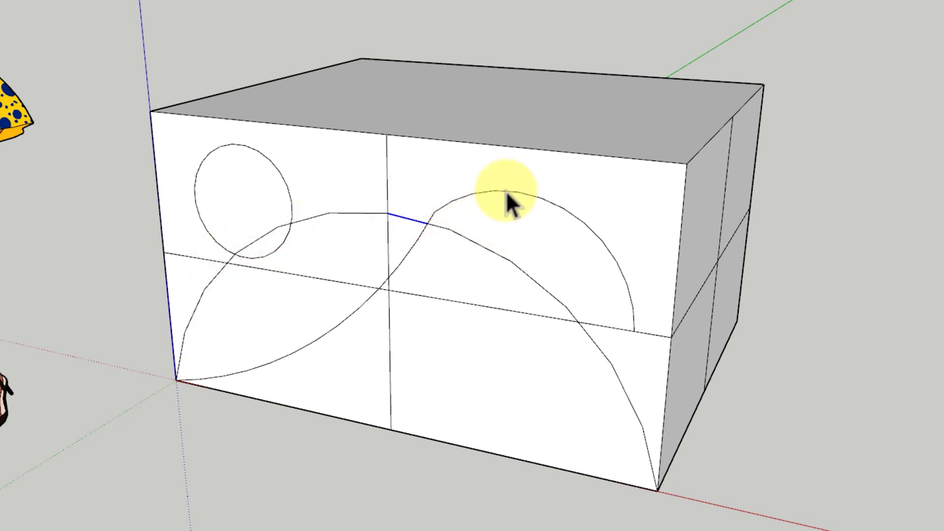
pyautogui.click(505, 191)
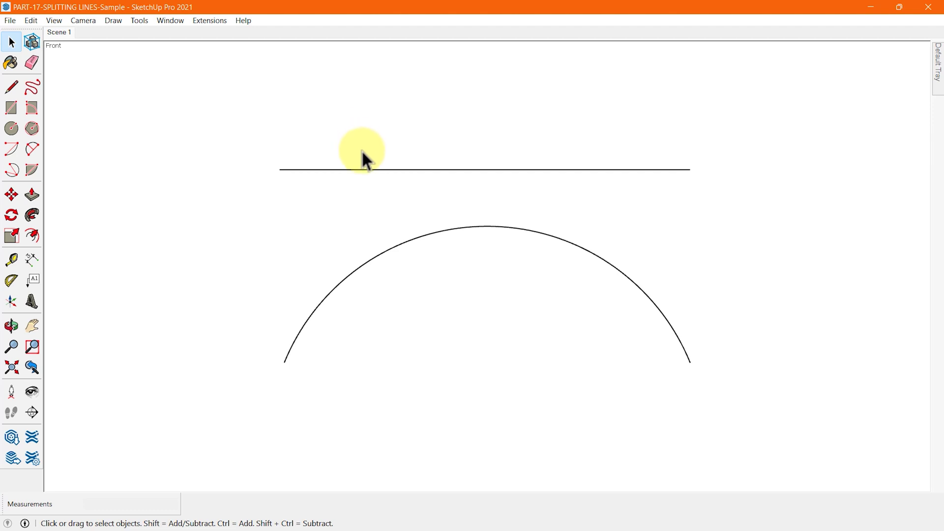
# Use Divide from the straight line's context menu to split it into 5 segments.
pyautogui.click(340, 170)
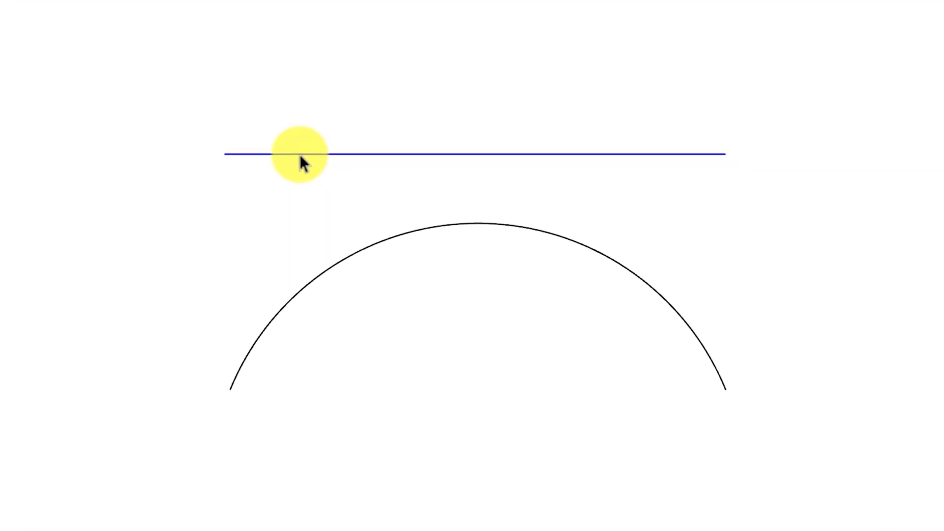
pyautogui.click(339, 128)
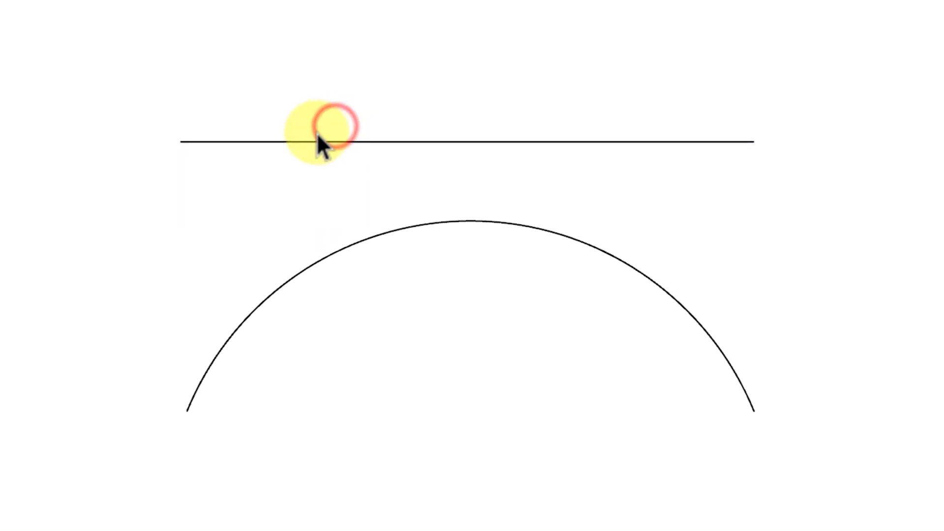
pyautogui.rightClick(285, 141)
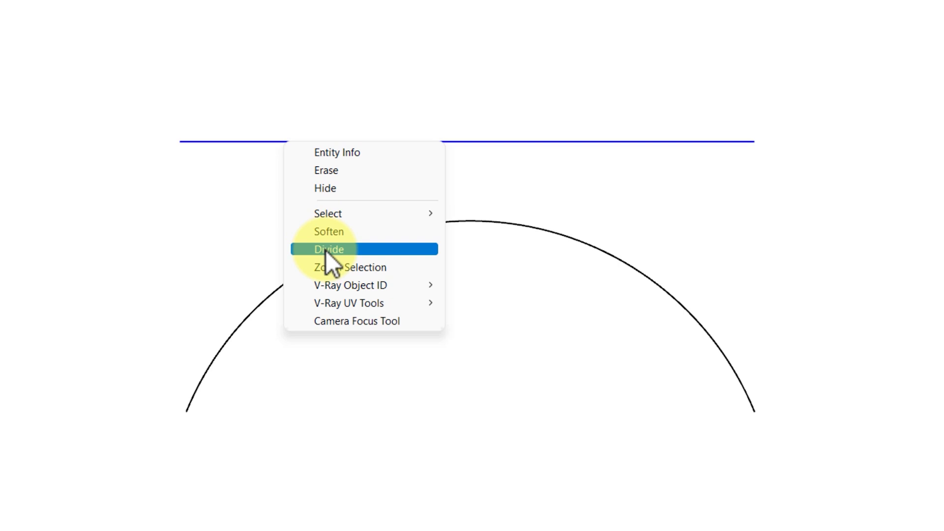
pyautogui.click(408, 250)
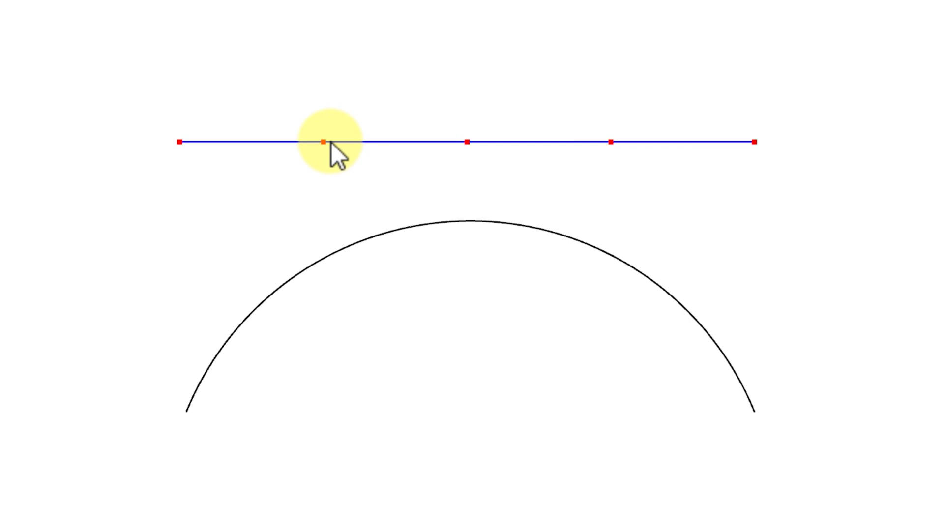
pyautogui.click(299, 143)
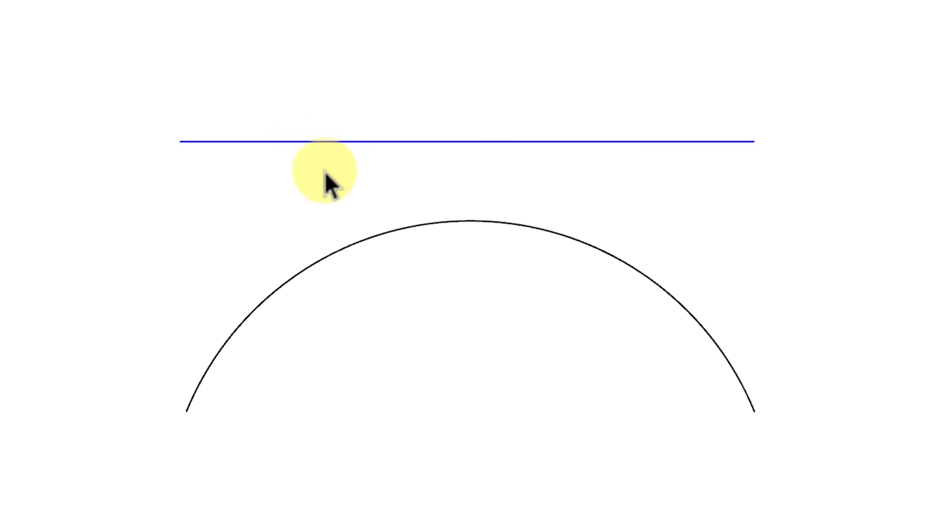
# Divide the arc into 10 equal segments.
pyautogui.rightClick(398, 229)
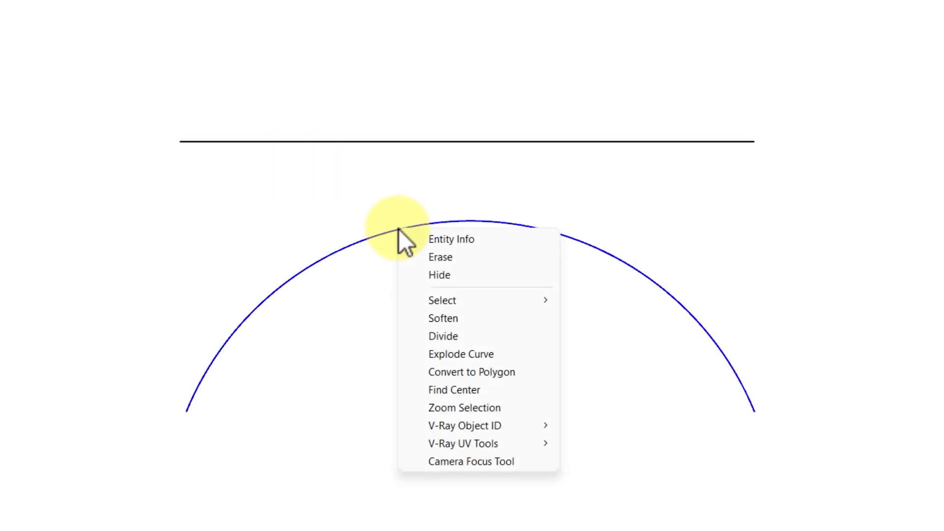
pyautogui.click(459, 337)
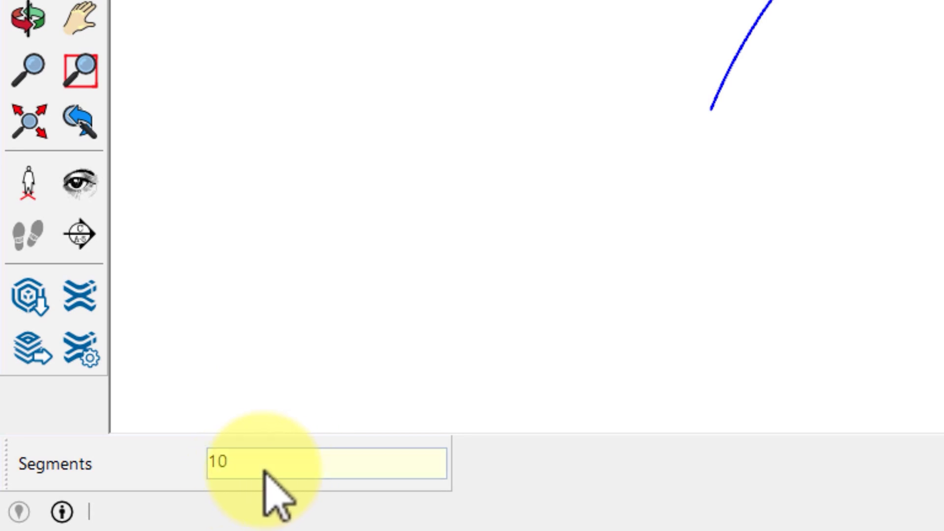
pyautogui.press('Return')
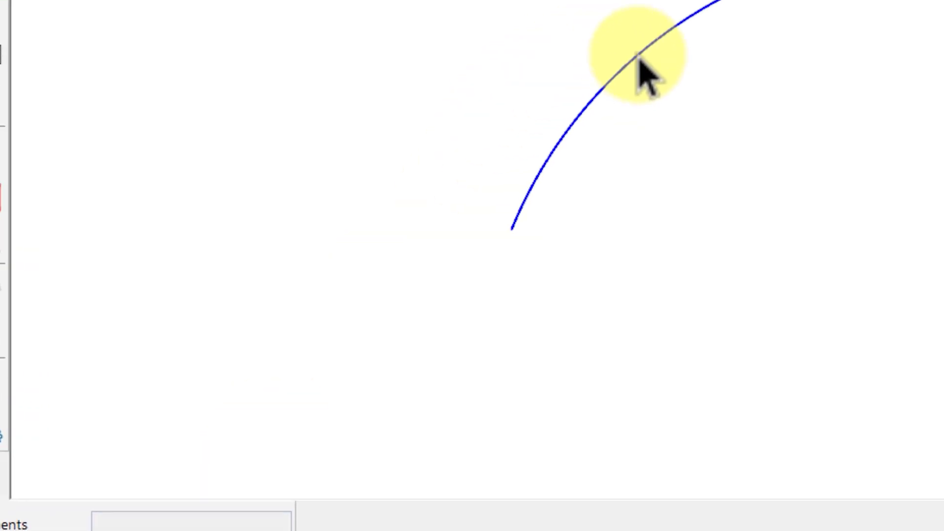
# Divide the straight line, then select its segments one by one to show they're separate.
pyautogui.rightClick(404, 157)
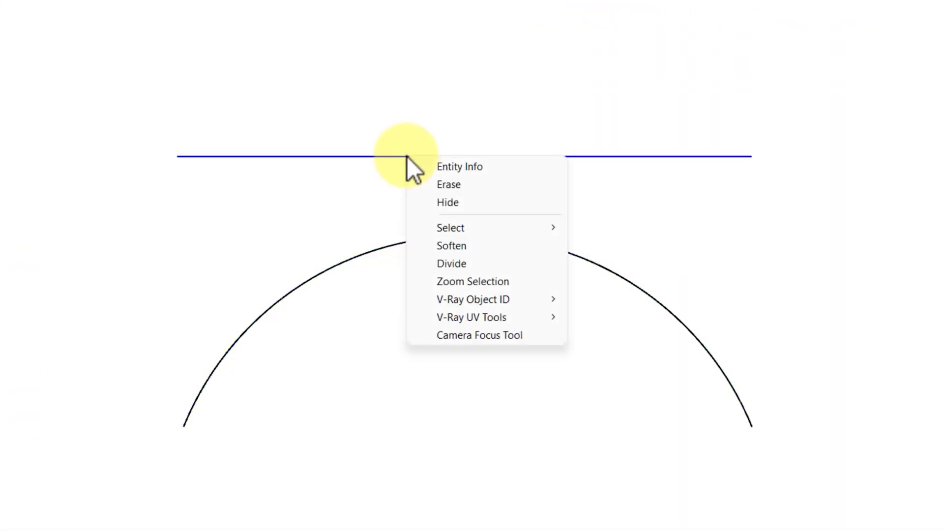
pyautogui.click(452, 261)
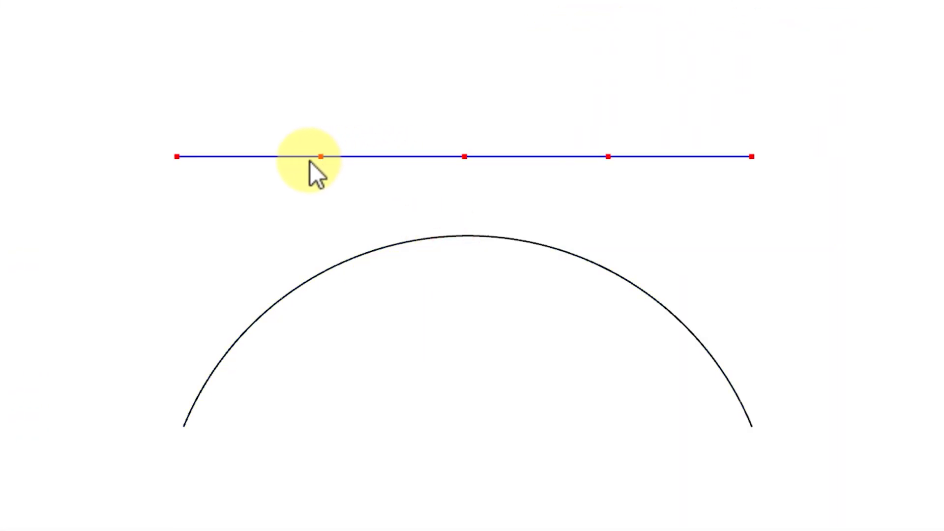
pyautogui.click(261, 160)
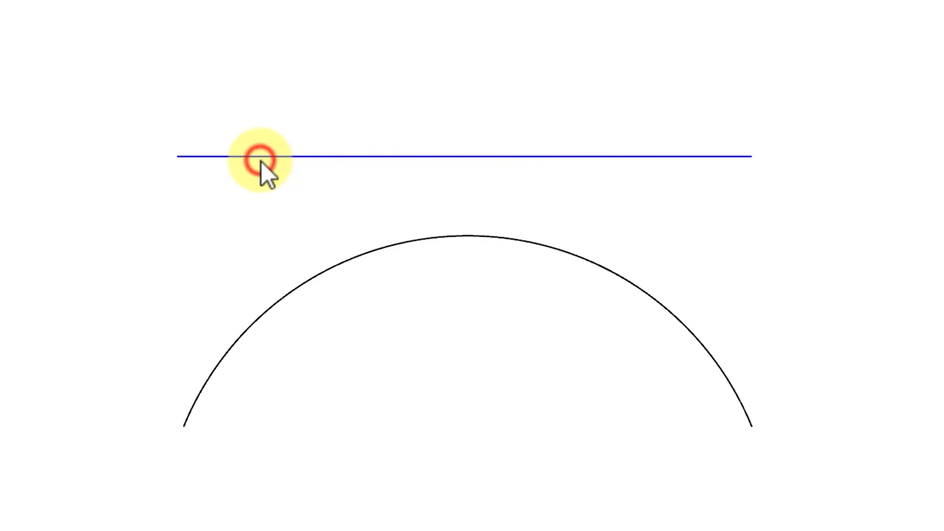
pyautogui.click(263, 181)
pyautogui.click(231, 157)
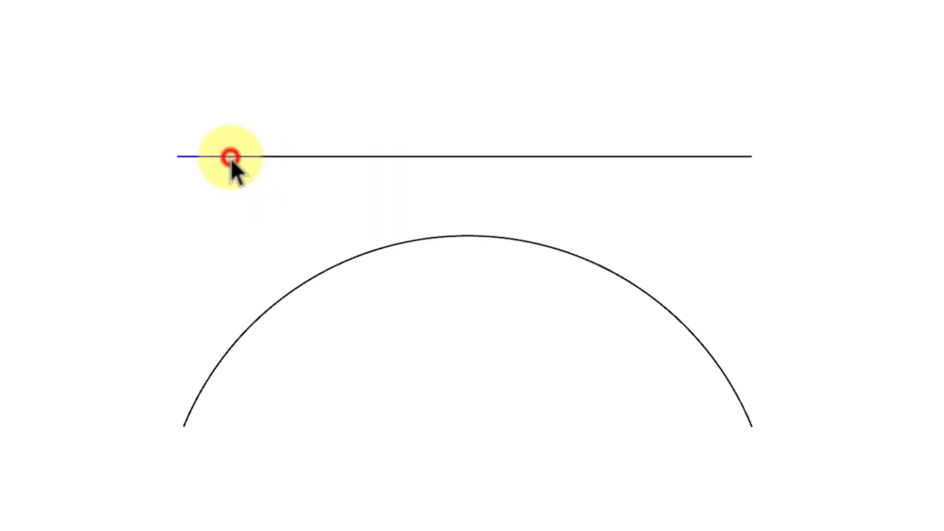
pyautogui.click(296, 157)
pyautogui.click(363, 157)
pyautogui.click(467, 157)
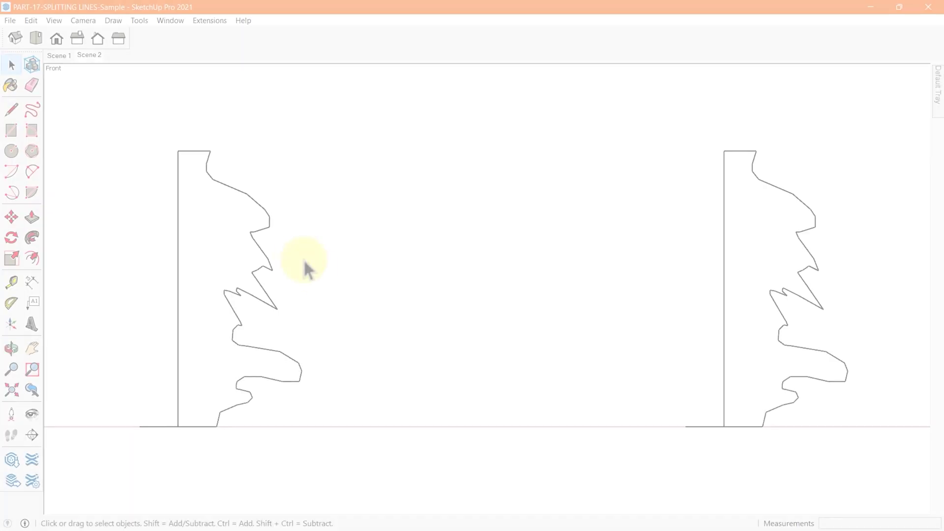
# Click the left profile's edges to show it selects as one continuous curve.
pyautogui.moveTo(328, 277); pyautogui.dragTo(249, 253, button='middle')
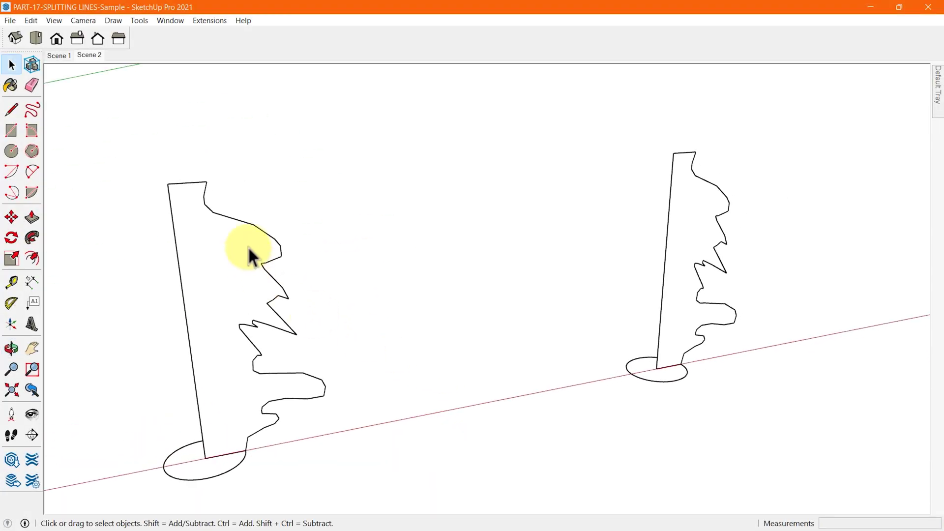
pyautogui.scroll(5, 249, 236)
pyautogui.click(249, 210)
pyautogui.click(276, 223)
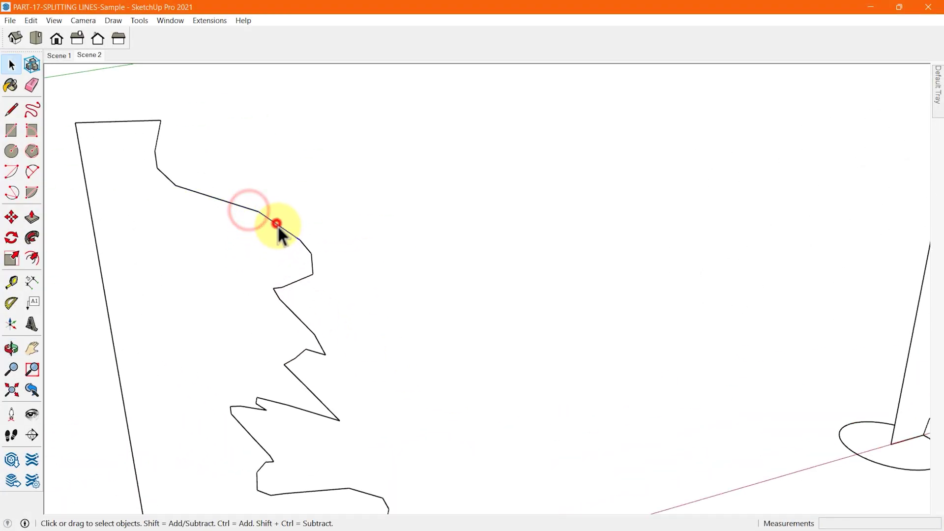
pyautogui.click(310, 264)
pyautogui.scroll(-5, 232, 260)
pyautogui.scroll(7, 674, 210)
pyautogui.click(250, 216)
pyautogui.scroll(-6, 500, 250)
# Orbit and zoom in on the right profile's base circle.
pyautogui.moveTo(431, 279); pyautogui.dragTo(527, 333, button='middle')
pyautogui.scroll(2, 533, 351)
pyautogui.click(530, 351)
pyautogui.moveTo(179, 422); pyautogui.dragTo(388, 348, button='middle')
pyautogui.scroll(3, 297, 369)
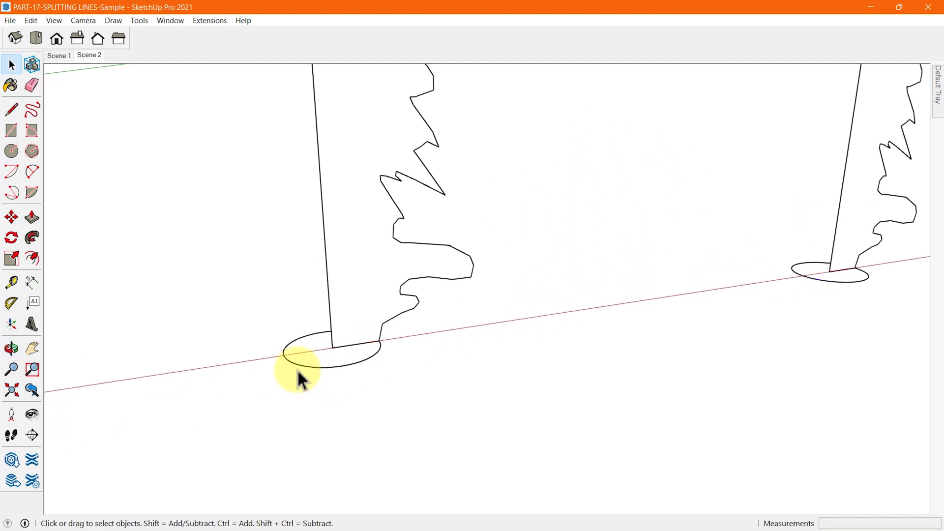
pyautogui.scroll(1, 298, 368)
pyautogui.scroll(-3, 298, 366)
pyautogui.moveTo(666, 363); pyautogui.dragTo(683, 341, button='middle')
pyautogui.scroll(4, 655, 332)
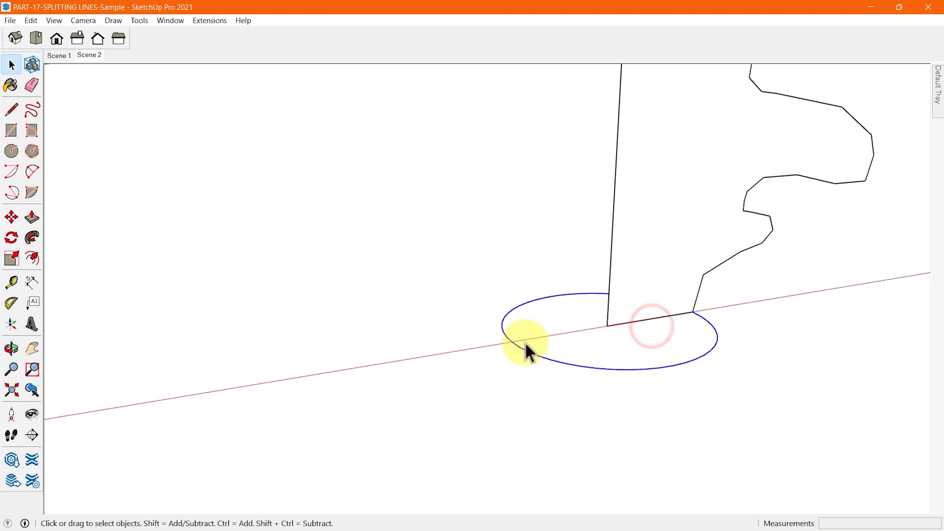
# Apply Weld Edges to the selected base circle and reselect it to confirm it's one curve.
pyautogui.rightClick(504, 334)
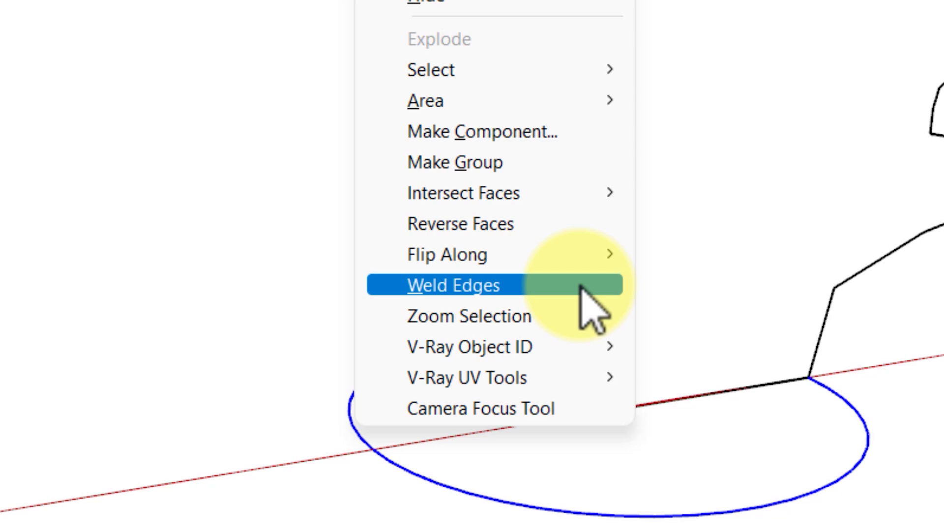
pyautogui.click(580, 286)
pyautogui.click(506, 396)
pyautogui.click(406, 462)
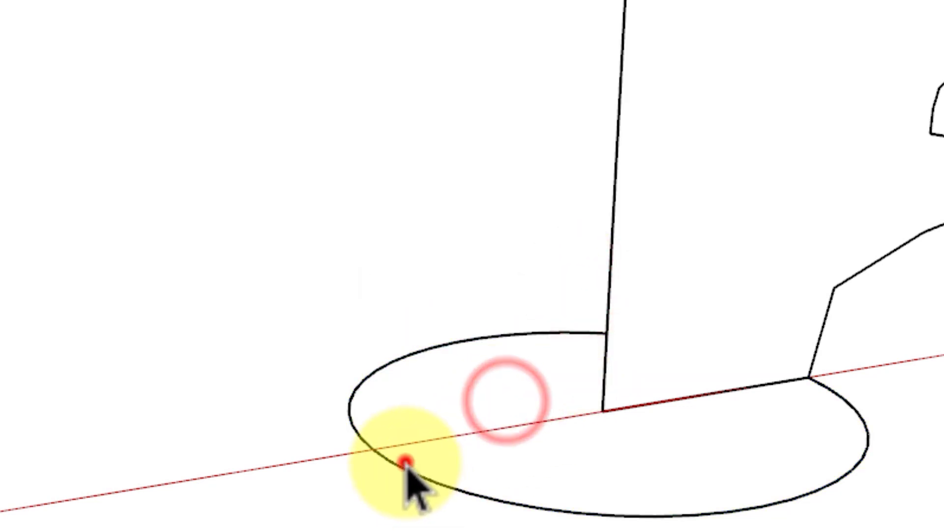
pyautogui.click(402, 465)
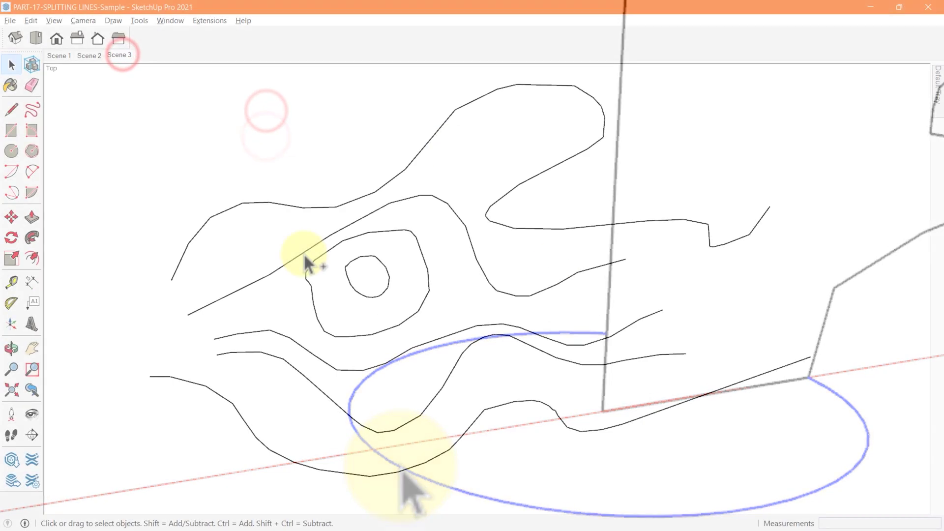
# Select all pieces of the lower contour line with added clicks and a window selection.
pyautogui.click(312, 316)
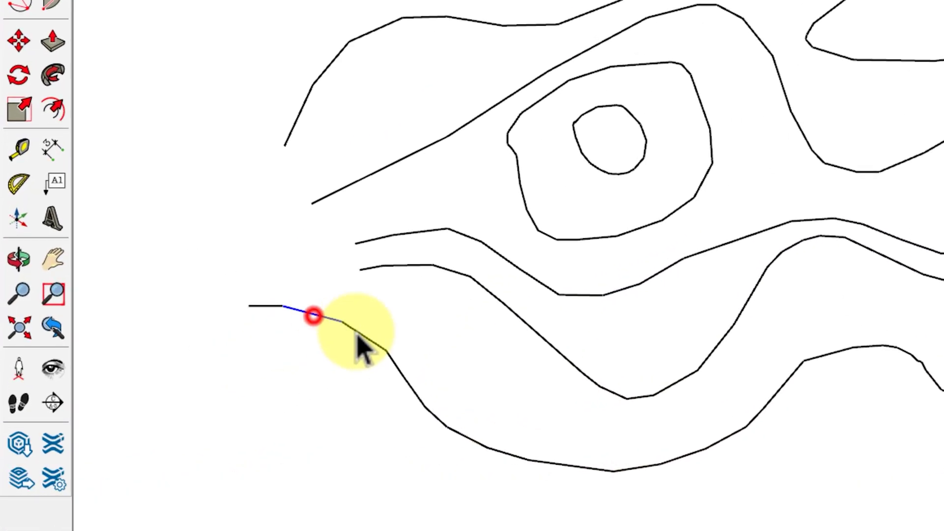
pyautogui.click(341, 300)
pyautogui.scroll(3, 407, 354)
pyautogui.click(413, 263)
pyautogui.scroll(-2, 369, 255)
pyautogui.click(255, 164)
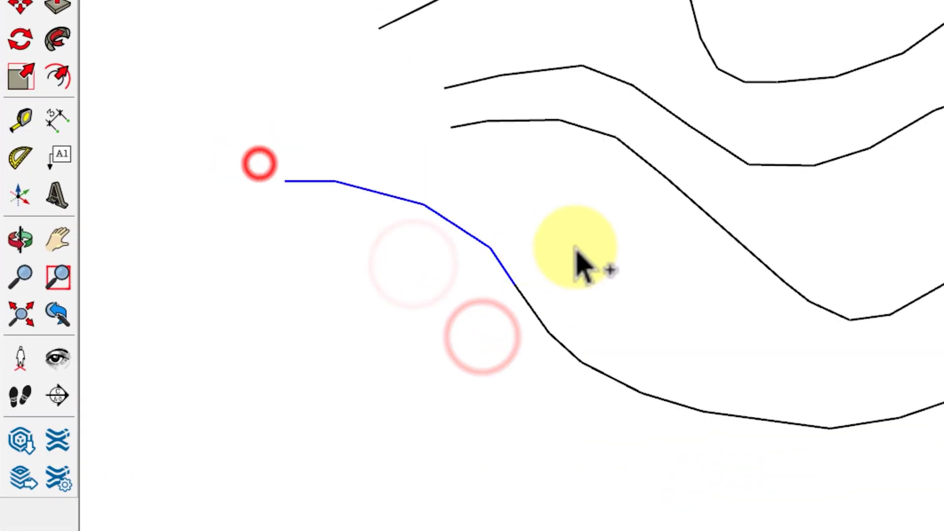
pyautogui.click(592, 247)
pyautogui.keyDown('ctrl'); pyautogui.click(561, 295); pyautogui.keyUp('ctrl')
pyautogui.keyDown('ctrl'); pyautogui.click(659, 316); pyautogui.keyUp('ctrl')
pyautogui.keyDown('ctrl'); pyautogui.click(718, 337); pyautogui.keyUp('ctrl')
pyautogui.keyDown('ctrl'); pyautogui.moveTo(531, 337); pyautogui.dragTo(909, 471); pyautogui.keyUp('ctrl')
pyautogui.keyDown('ctrl'); pyautogui.click(840, 378); pyautogui.keyUp('ctrl')
pyautogui.keyDown('ctrl'); pyautogui.click(891, 347); pyautogui.keyUp('ctrl')
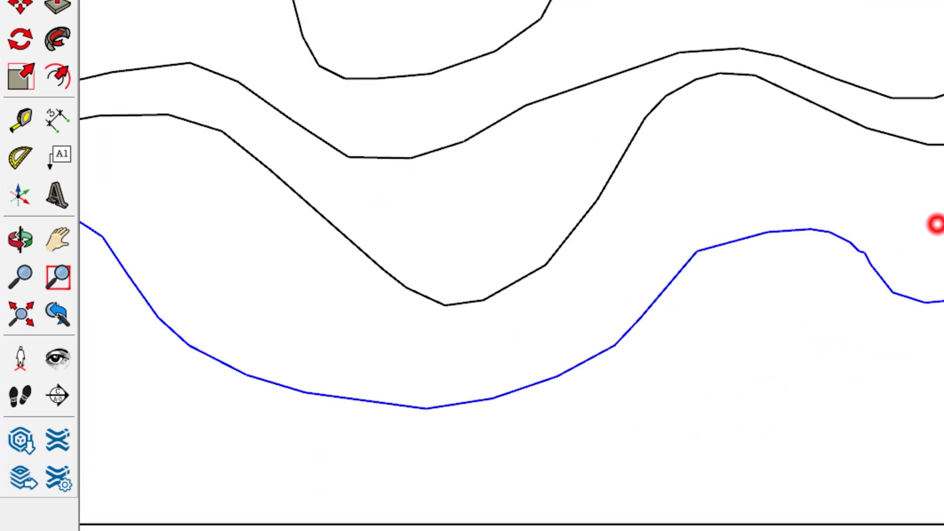
# Weld the selected contour pieces and click the contours to check they're single curves.
pyautogui.rightClick(683, 269)
pyautogui.click(485, 204)
pyautogui.scroll(-2, 484, 211)
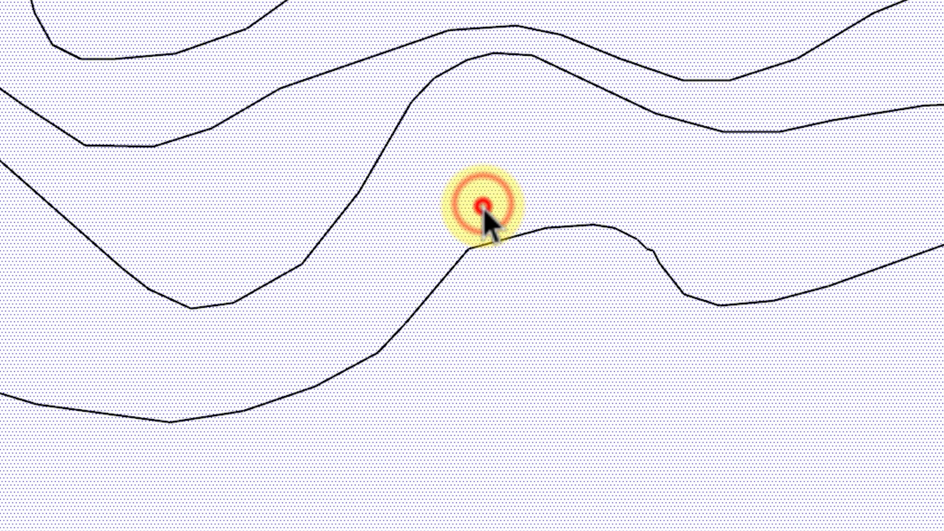
pyautogui.click(457, 256)
pyautogui.keyDown('shift'); pyautogui.moveTo(316, 306); pyautogui.dragTo(461, 308, button='middle'); pyautogui.keyUp('shift')
pyautogui.click(459, 307)
pyautogui.click(184, 357)
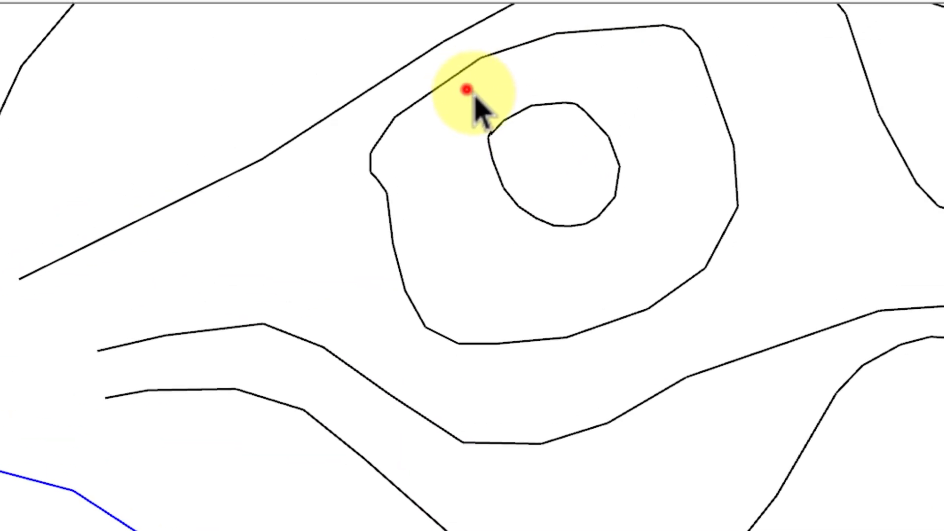
# Weld the small inner contour loop into one curve and confirm it reselects whole.
pyautogui.click(617, 179)
pyautogui.rightClick(613, 155)
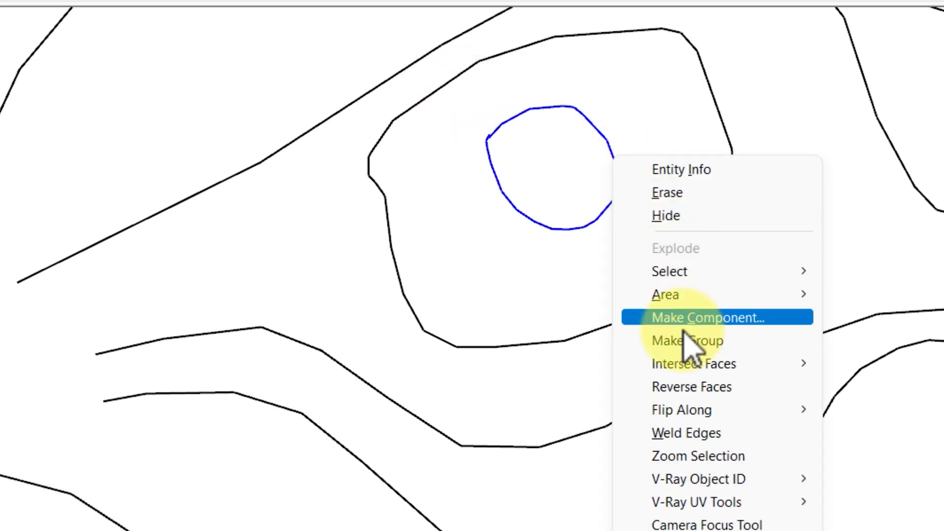
pyautogui.click(668, 426)
pyautogui.click(642, 173)
pyautogui.click(615, 183)
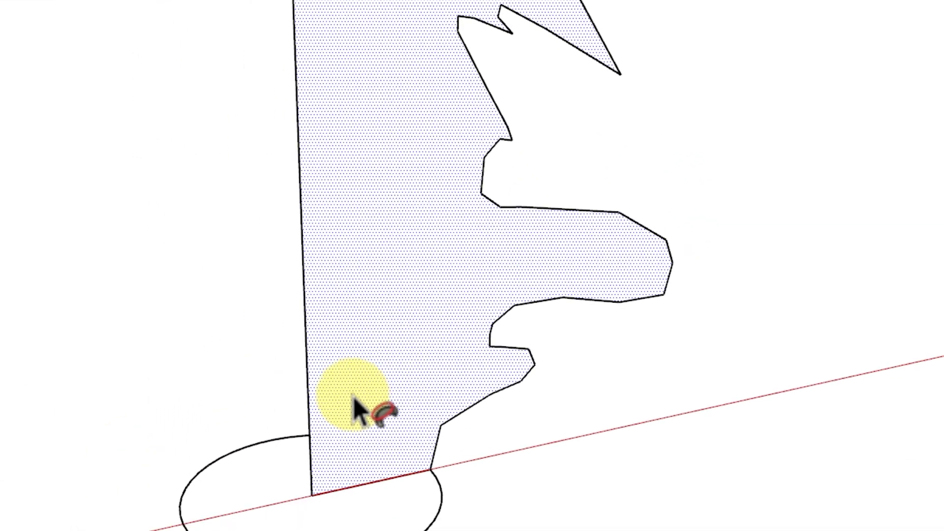
pyautogui.click(430, 355)
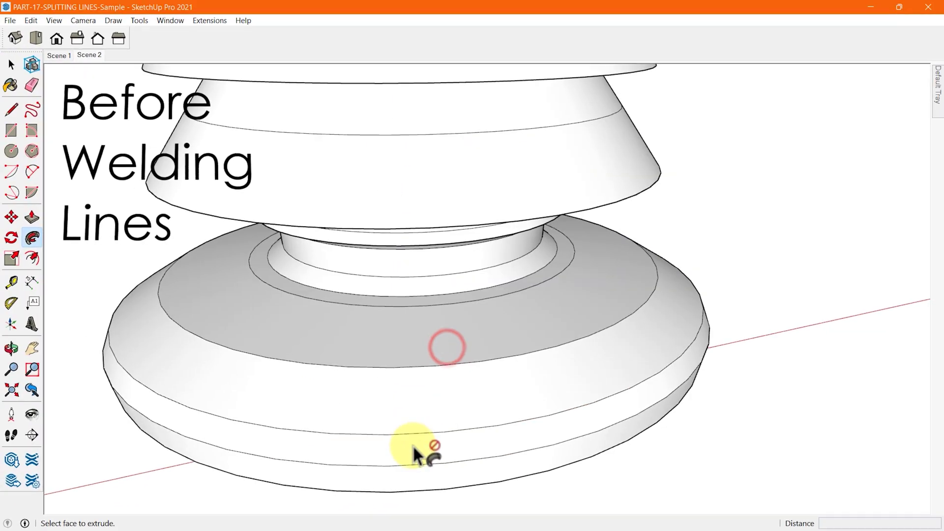
# Window-select the circle lying under the profile.
pyautogui.press('space')
pyautogui.scroll(-10, 527, 415)
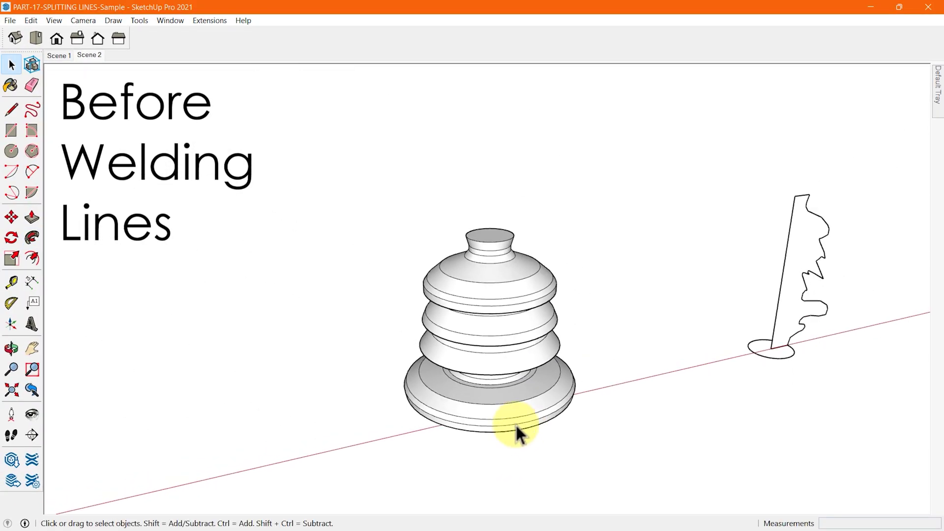
pyautogui.moveTo(515, 423); pyautogui.dragTo(506, 331, button='middle')
pyautogui.scroll(5, 565, 352)
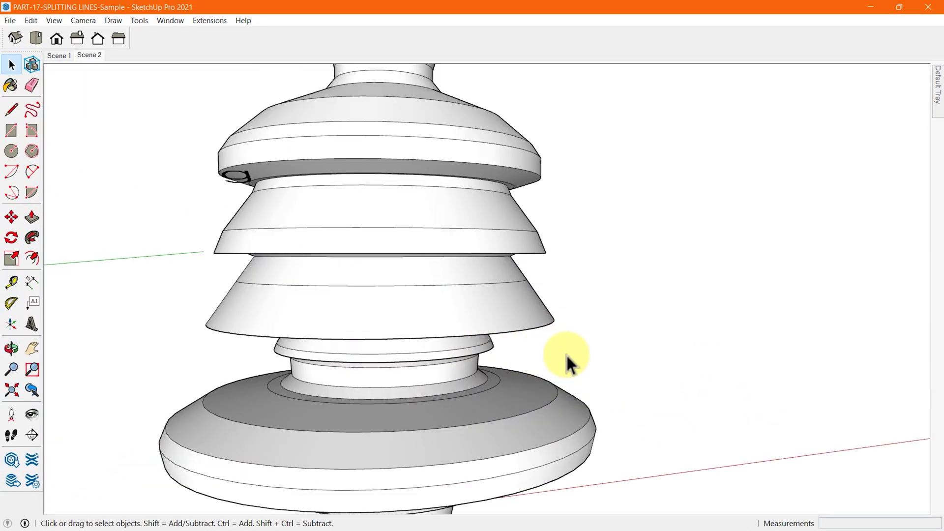
pyautogui.scroll(-3, 565, 353)
pyautogui.moveTo(660, 352); pyautogui.dragTo(806, 423)
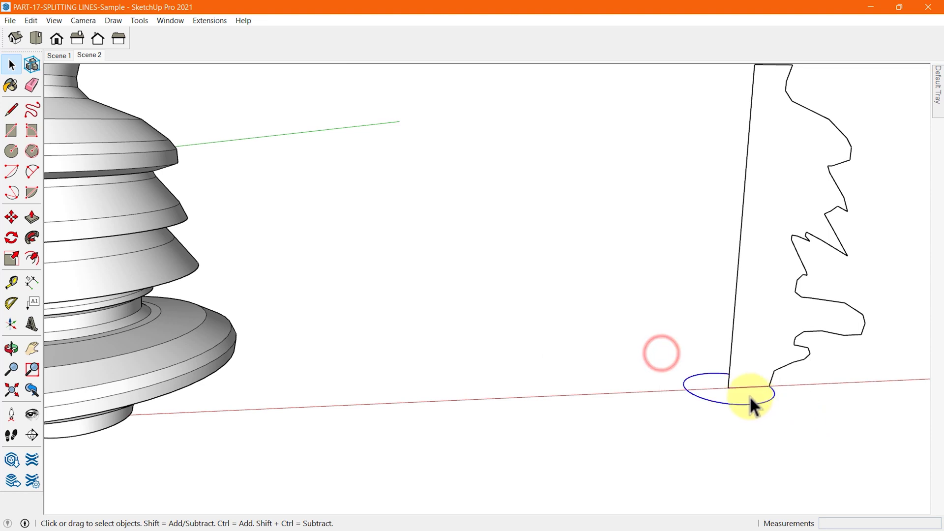
pyautogui.scroll(5, 742, 392)
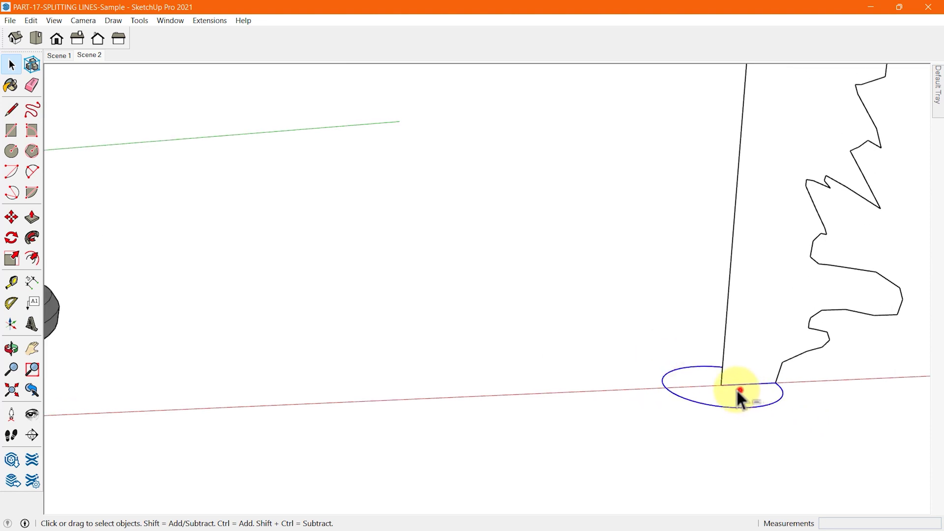
# Weld the circle's edges and revolve the profile around it into a smooth lathed solid.
pyautogui.rightClick(677, 394)
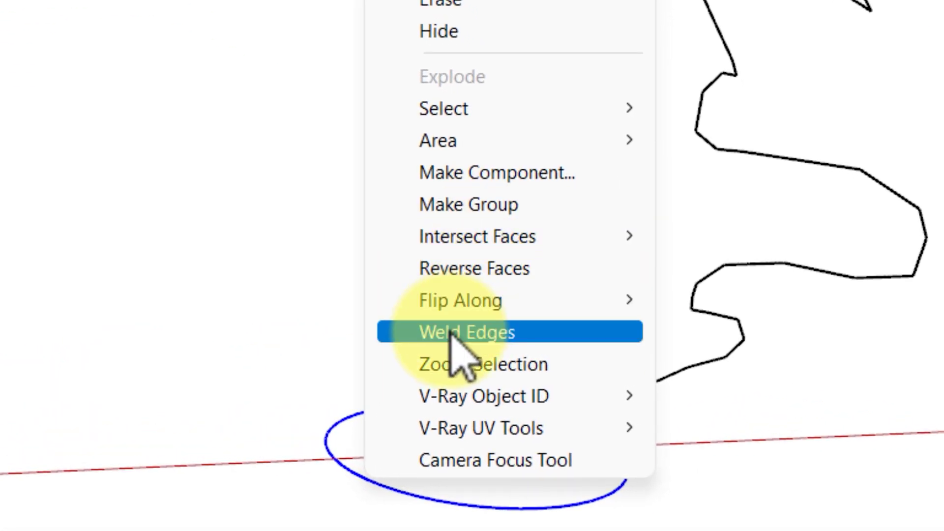
pyautogui.click(451, 331)
pyautogui.scroll(-4, 438, 494)
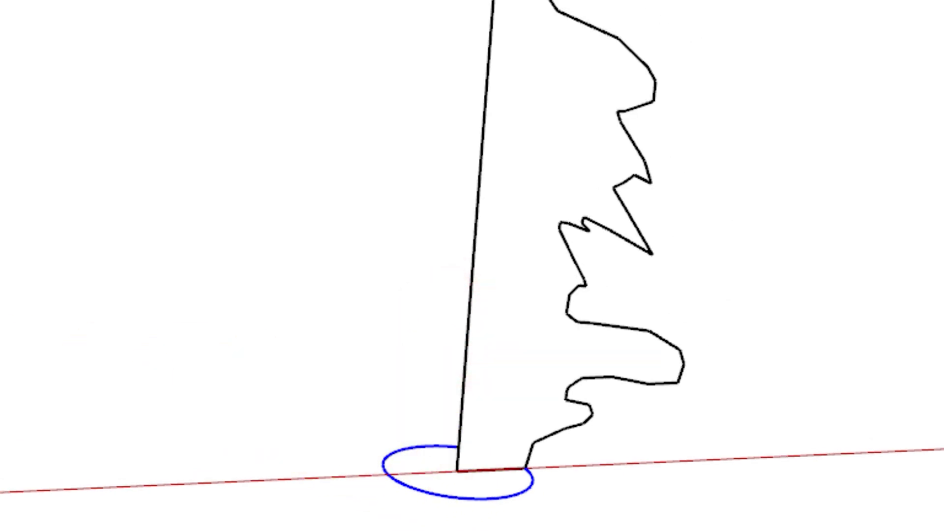
pyautogui.click(494, 376)
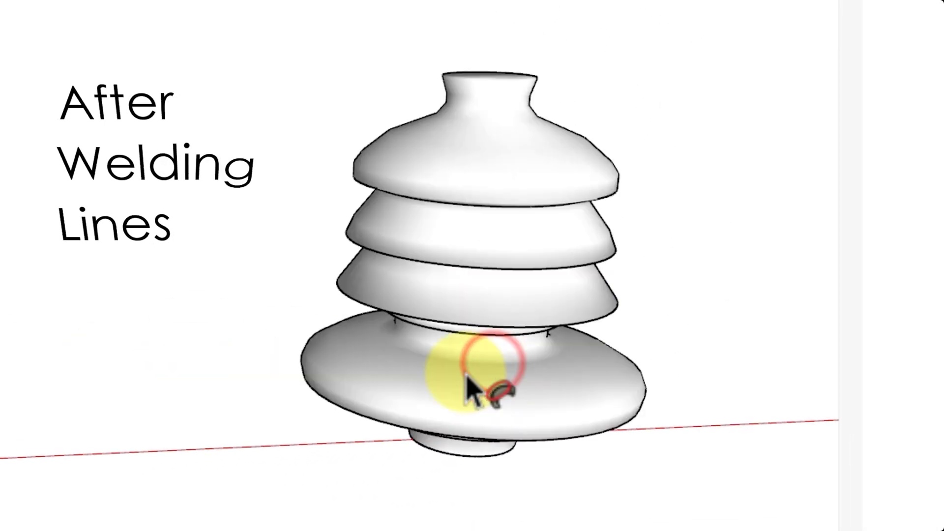
pyautogui.moveTo(466, 381)
pyautogui.keyDown('shift'); pyautogui.mouseDown(button='middle')
pyautogui.moveTo(331, 389)
pyautogui.moveTo(364, 288)
pyautogui.moveTo(255, 274)
pyautogui.mouseUp(button='middle'); pyautogui.keyUp('shift')
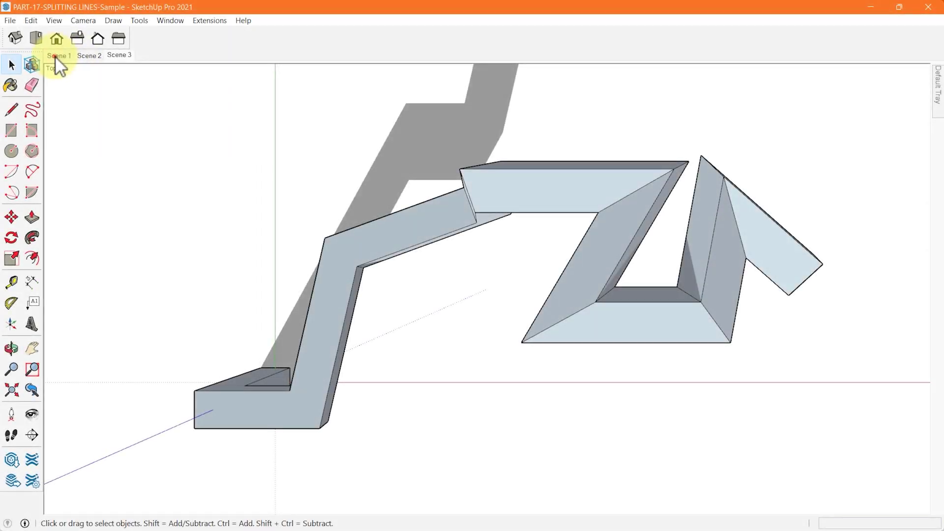
# Switch to the Scene 1 view and orbit to face the post's front face.
pyautogui.click(56, 55)
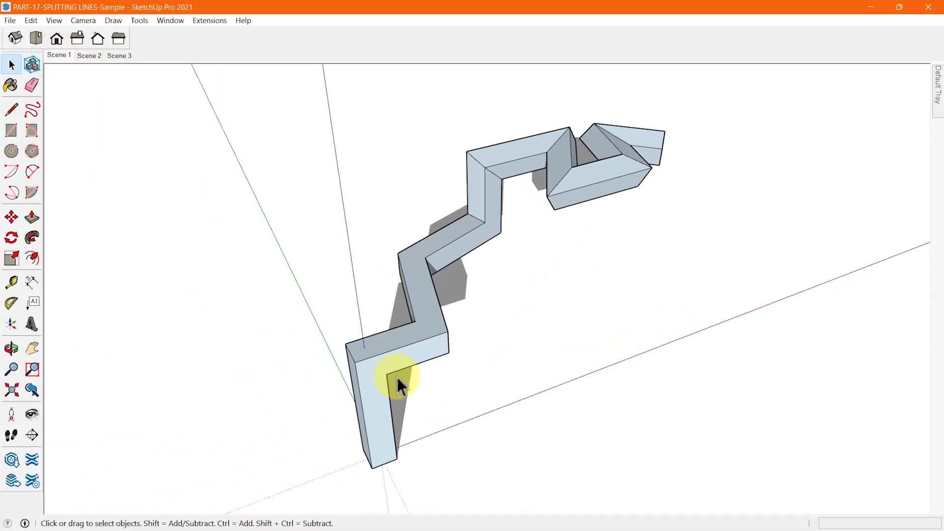
pyautogui.scroll(3, 397, 373)
pyautogui.moveTo(401, 404); pyautogui.dragTo(371, 284, button='middle')
pyautogui.press('l')
pyautogui.click(369, 305)
pyautogui.press('space')
pyautogui.click(349, 290)
pyautogui.scroll(1, 399, 280)
# Draw a stepped notch line across the top of the face, splitting off a separate notch face.
pyautogui.press('l')
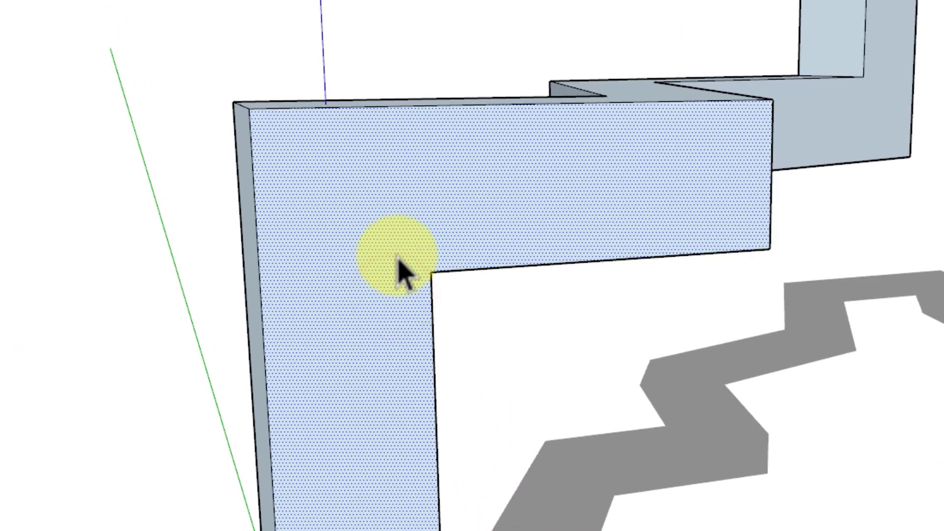
pyautogui.click(384, 161)
pyautogui.click(516, 157)
pyautogui.click(519, 197)
pyautogui.click(599, 197)
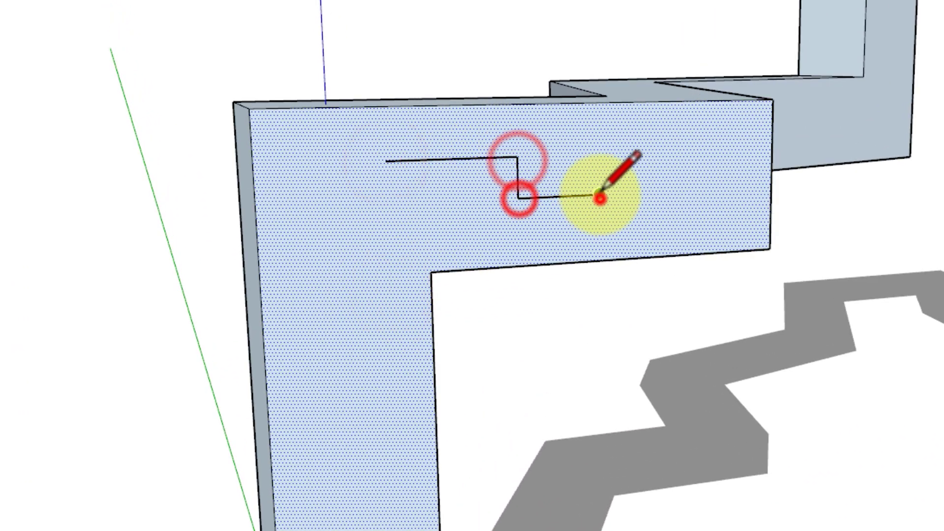
pyautogui.click(599, 102)
pyautogui.click(383, 104)
pyautogui.press('space')
pyautogui.click(309, 242)
pyautogui.click(446, 133)
pyautogui.click(327, 259)
# Draw a staircase line from the face's right edge down to its left edge.
pyautogui.press('l')
pyautogui.click(432, 354)
pyautogui.click(357, 362)
pyautogui.click(359, 439)
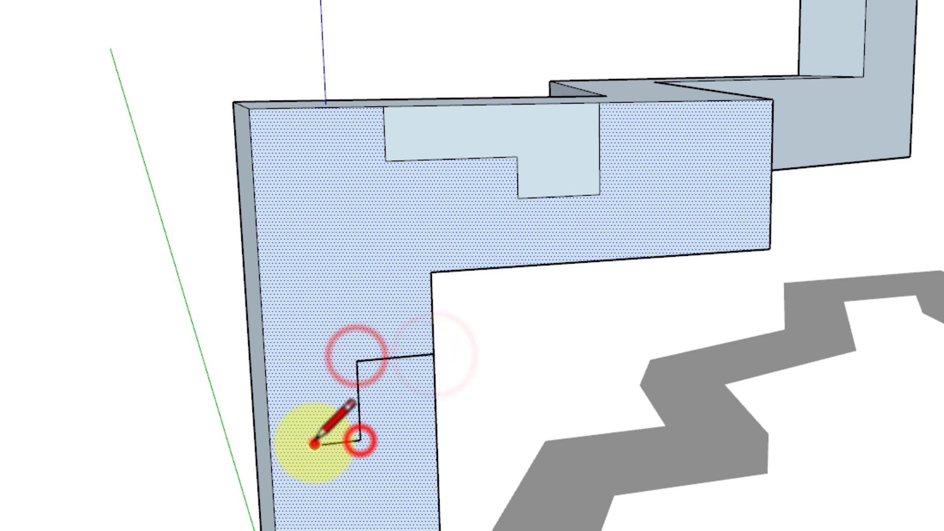
pyautogui.click(315, 443)
pyautogui.click(317, 519)
pyautogui.click(276, 522)
pyautogui.press('space')
# Draw a small rectangle on the face to split off another region.
pyautogui.press('r')
pyautogui.click(293, 205)
pyautogui.click(345, 311)
pyautogui.press('space')
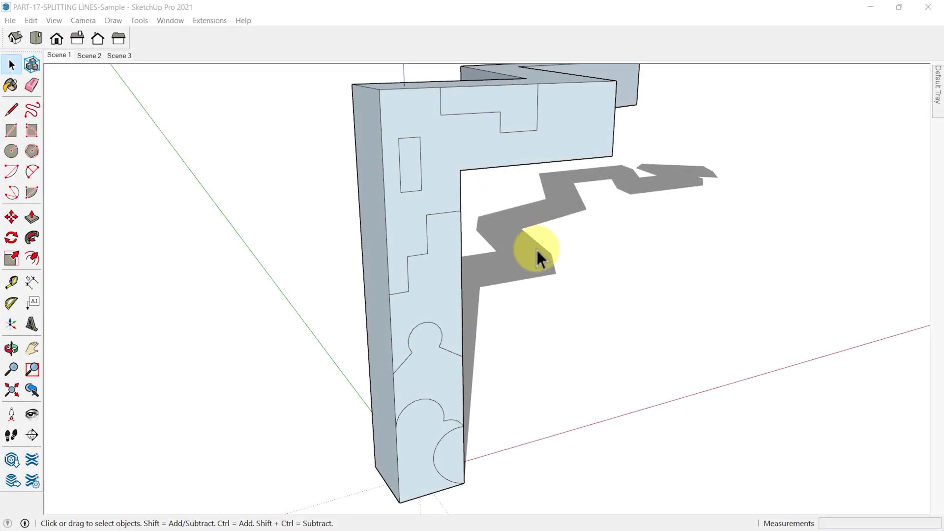
# Select the small arc in the middle of the post's face and erase it from the context menu.
pyautogui.click(535, 249)
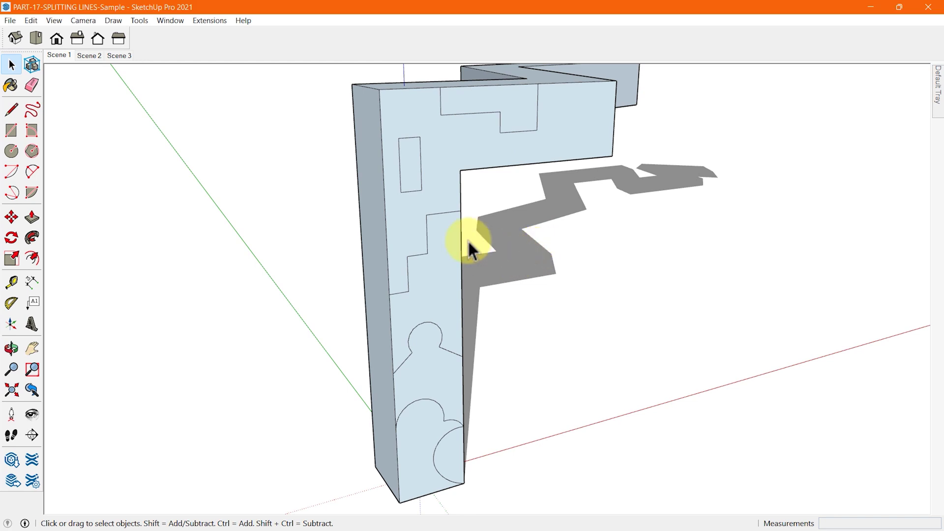
pyautogui.click(427, 323)
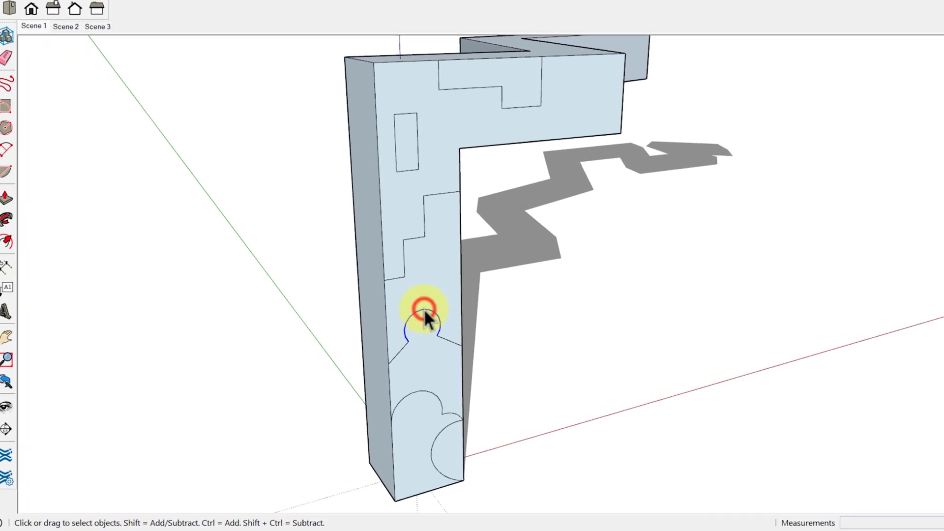
pyautogui.rightClick(427, 323)
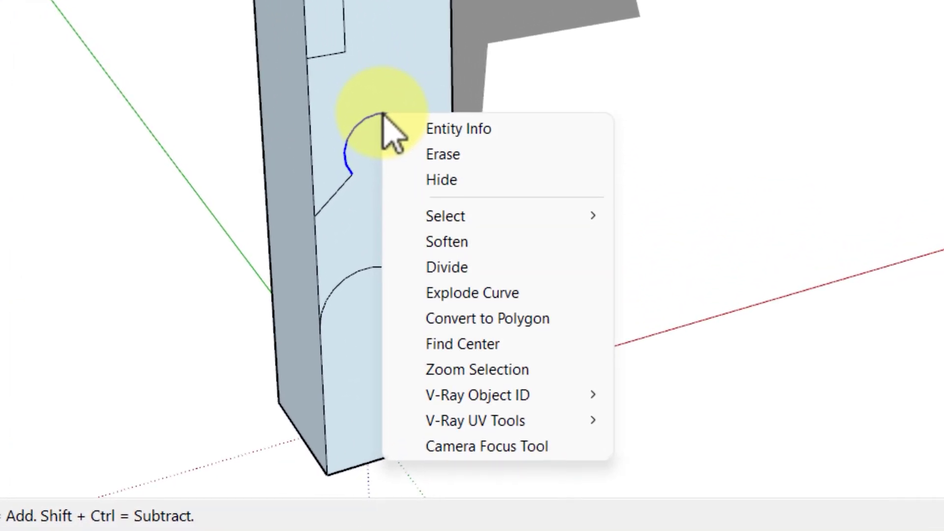
pyautogui.click(499, 157)
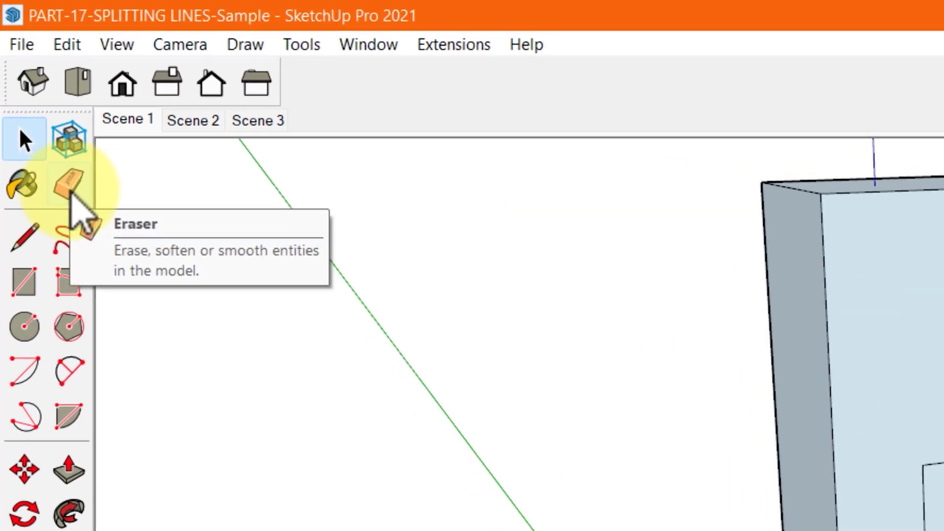
# Erase the notch edges at the top so the upper face merges back together.
pyautogui.click(72, 196)
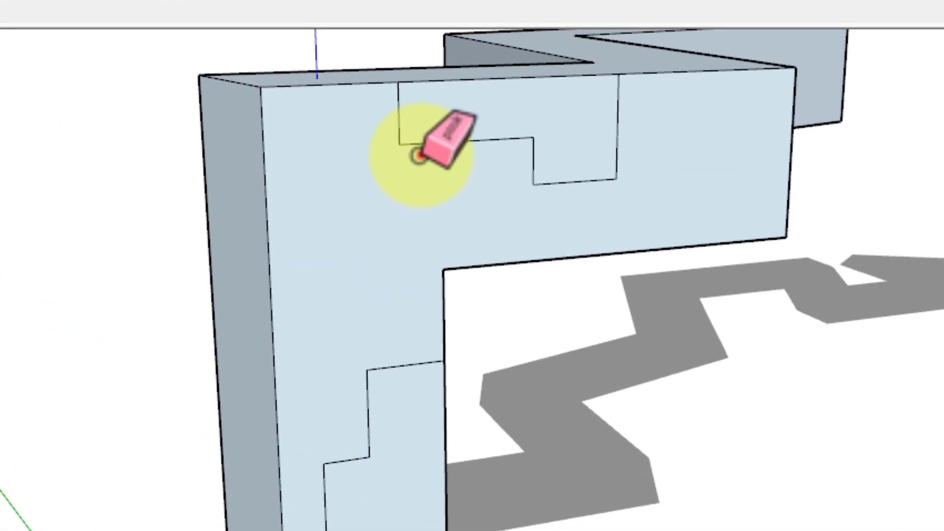
pyautogui.moveTo(418, 156)
pyautogui.mouseDown()
pyautogui.moveTo(404, 119)
pyautogui.moveTo(476, 119)
pyautogui.moveTo(577, 161)
pyautogui.moveTo(610, 191)
pyautogui.moveTo(624, 156)
pyautogui.moveTo(487, 161)
pyautogui.moveTo(379, 128)
pyautogui.moveTo(390, 158)
pyautogui.mouseUp()
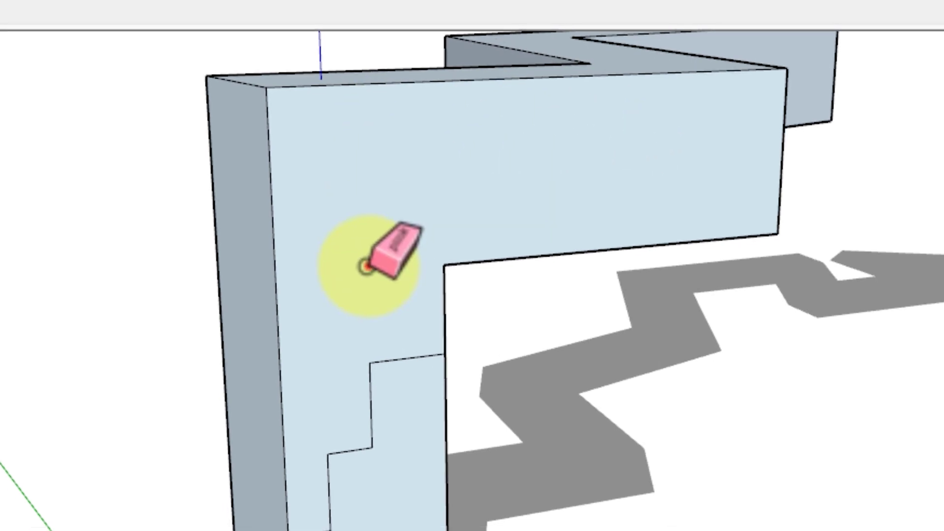
pyautogui.press('space')
pyautogui.click(367, 274)
pyautogui.click(408, 415)
# Erase the staircase edges, short bottom edges and arc edges at the post's foot.
pyautogui.press('e')
pyautogui.moveTo(401, 382)
pyautogui.mouseDown()
pyautogui.moveTo(386, 381)
pyautogui.moveTo(363, 431)
pyautogui.mouseUp()
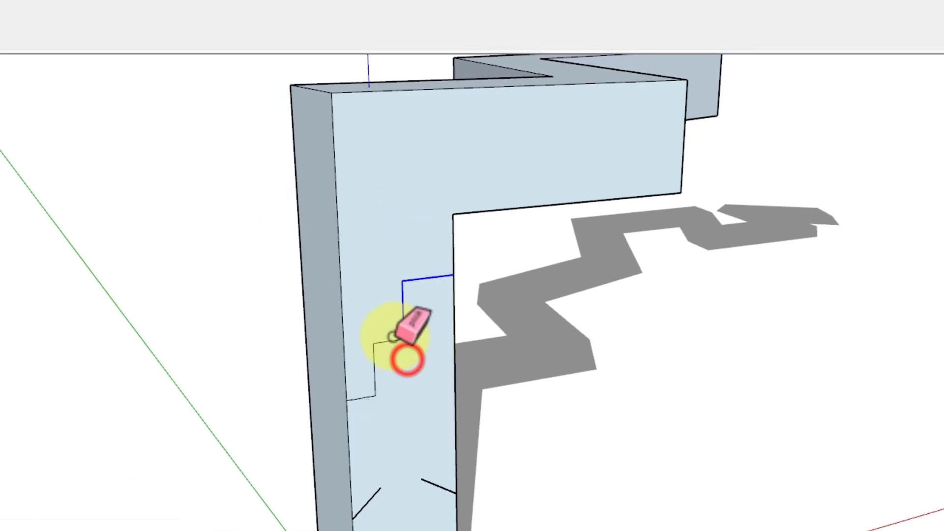
pyautogui.press('e')
pyautogui.click(372, 502)
pyautogui.press('space')
pyautogui.click(408, 530)
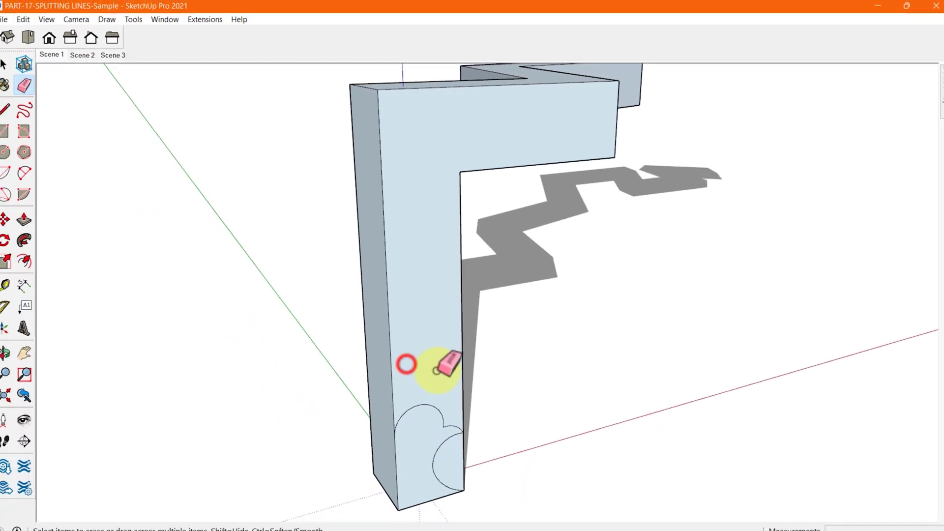
pyautogui.press('e')
pyautogui.moveTo(447, 421); pyautogui.dragTo(453, 447)
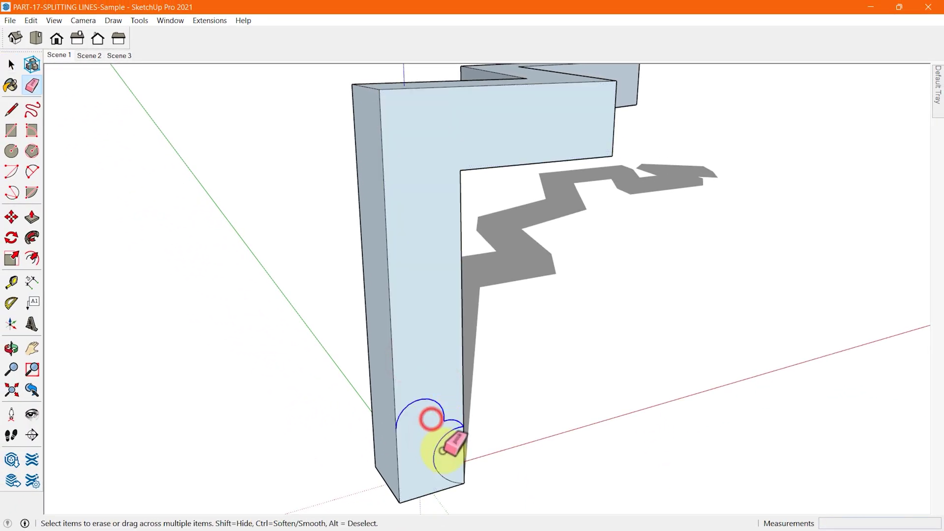
pyautogui.press('space')
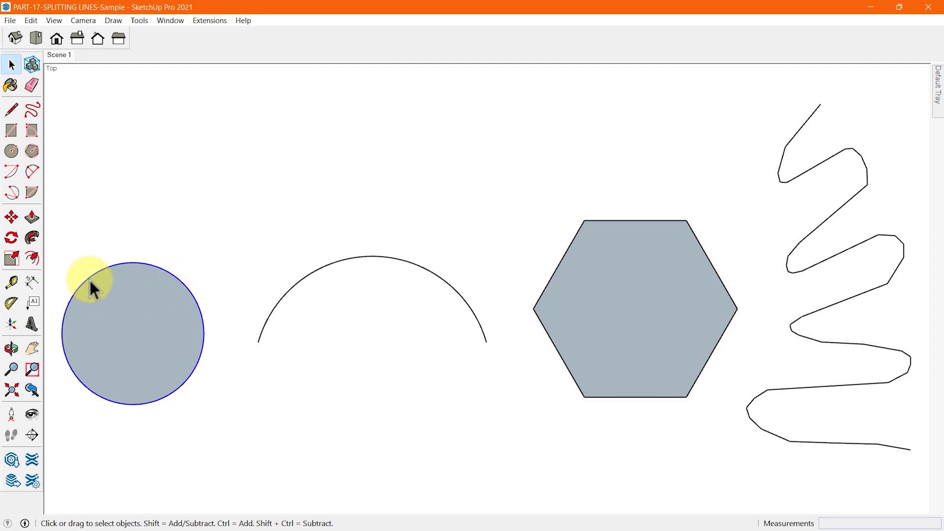
# Select the arc, hexagon and freehand curve to show each is a single curve.
pyautogui.click(297, 281)
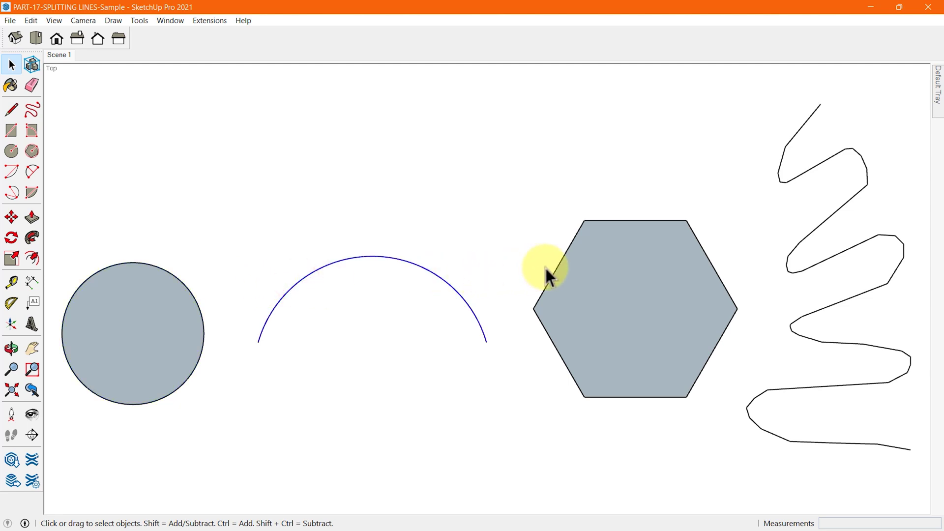
pyautogui.click(559, 267)
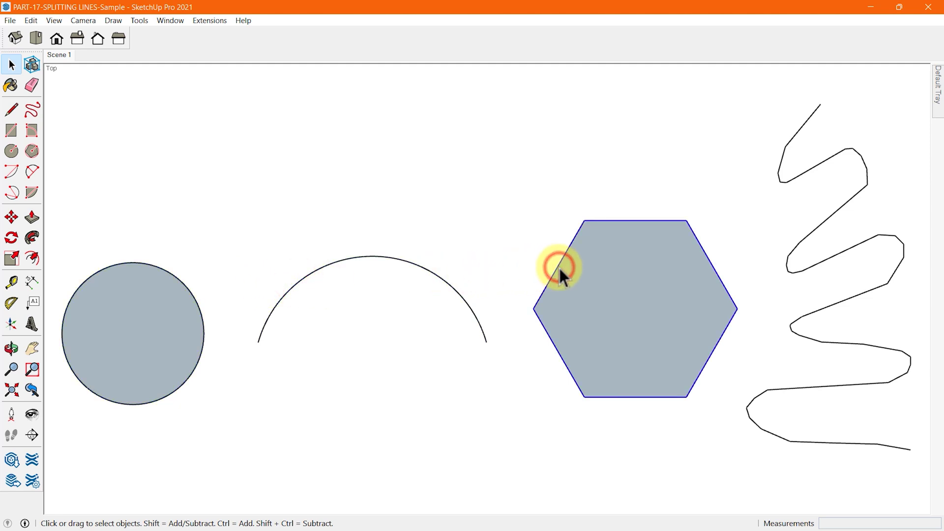
pyautogui.click(780, 173)
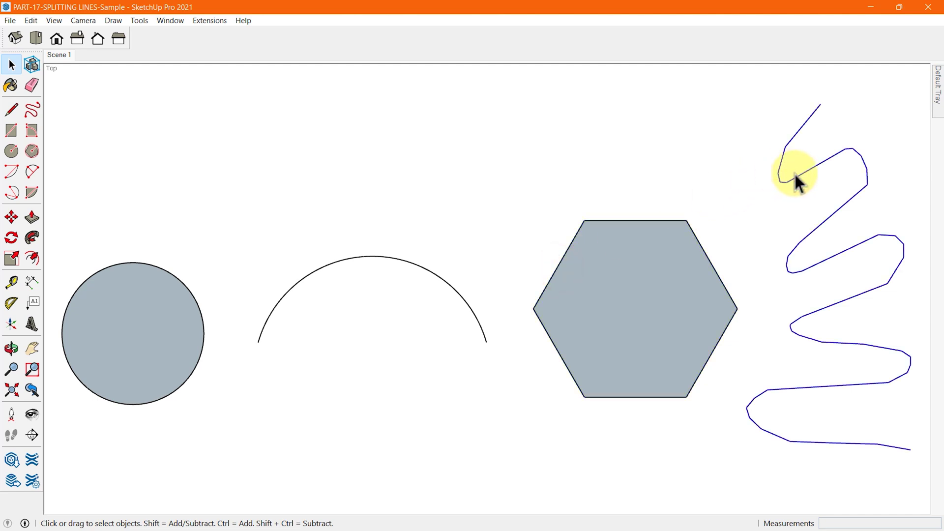
# Explode the hexagon's outline and confirm its edges now select individually.
pyautogui.rightClick(664, 227)
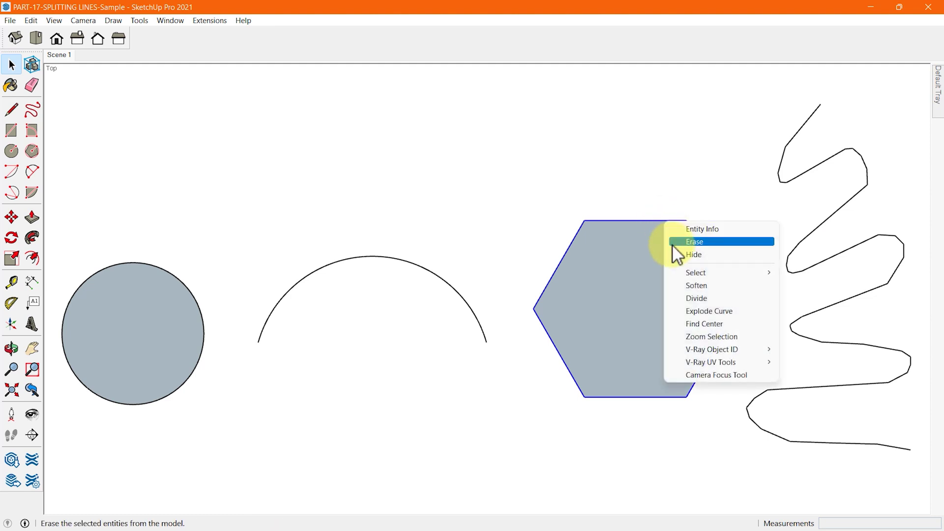
pyautogui.click(765, 308)
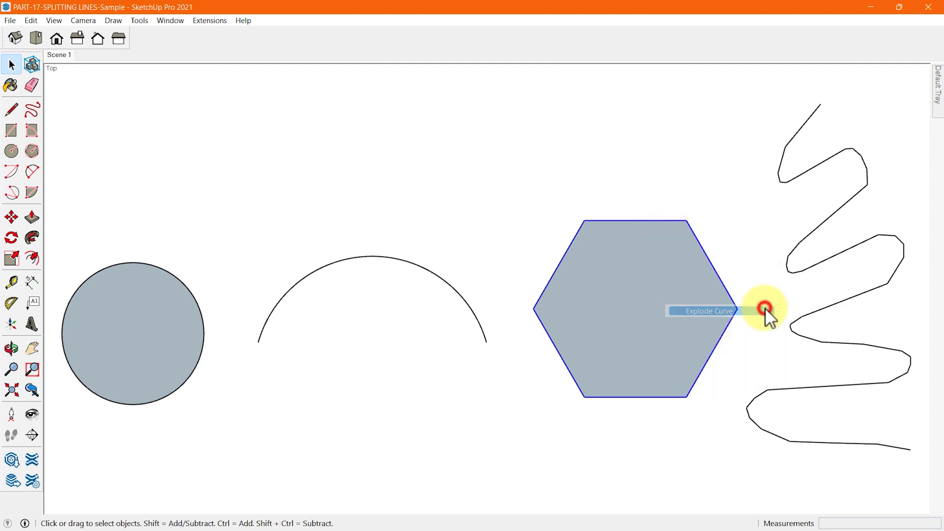
pyautogui.click(733, 276)
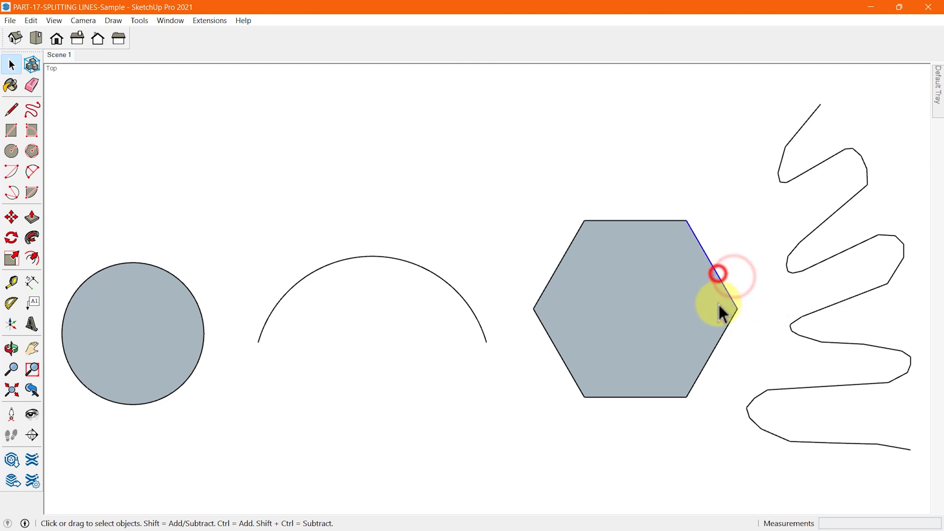
pyautogui.click(719, 339)
pyautogui.click(648, 396)
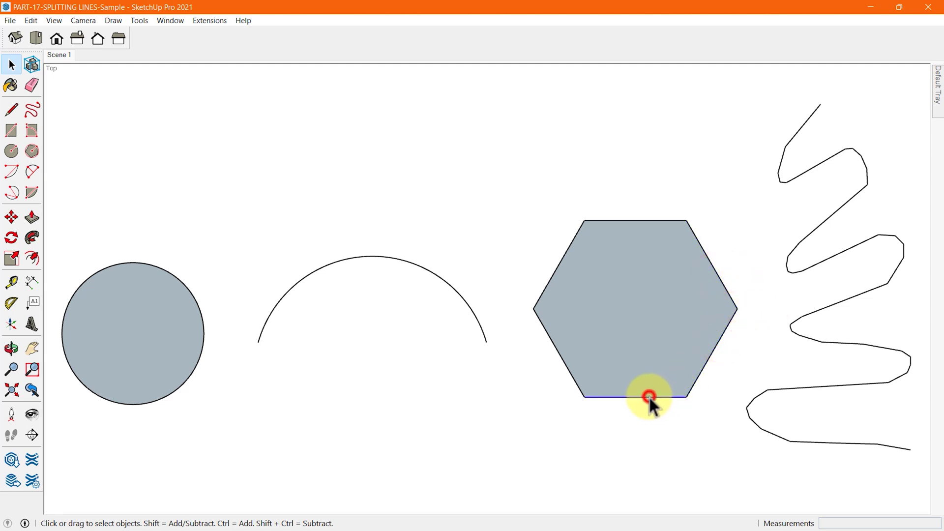
pyautogui.click(452, 355)
# Explode the freehand squiggle and check its segments select one by one.
pyautogui.click(794, 177)
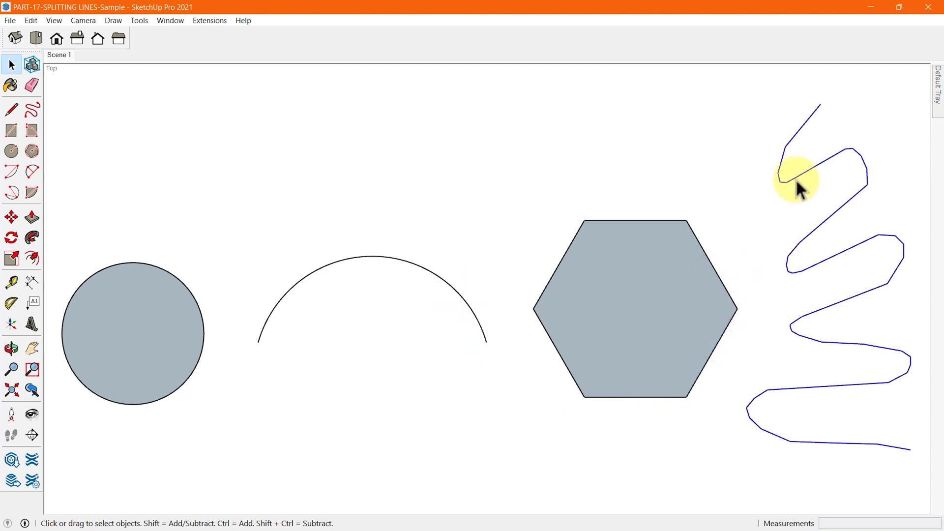
pyautogui.rightClick(795, 176)
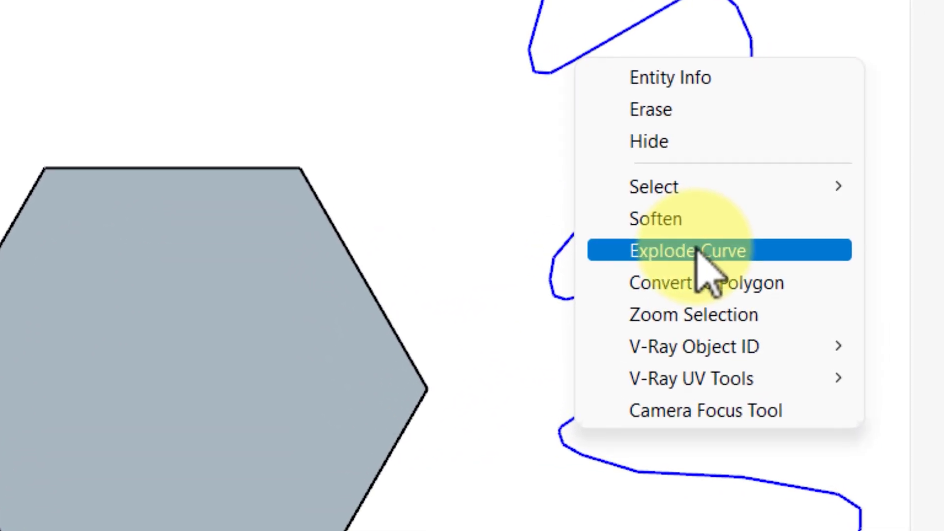
pyautogui.click(694, 249)
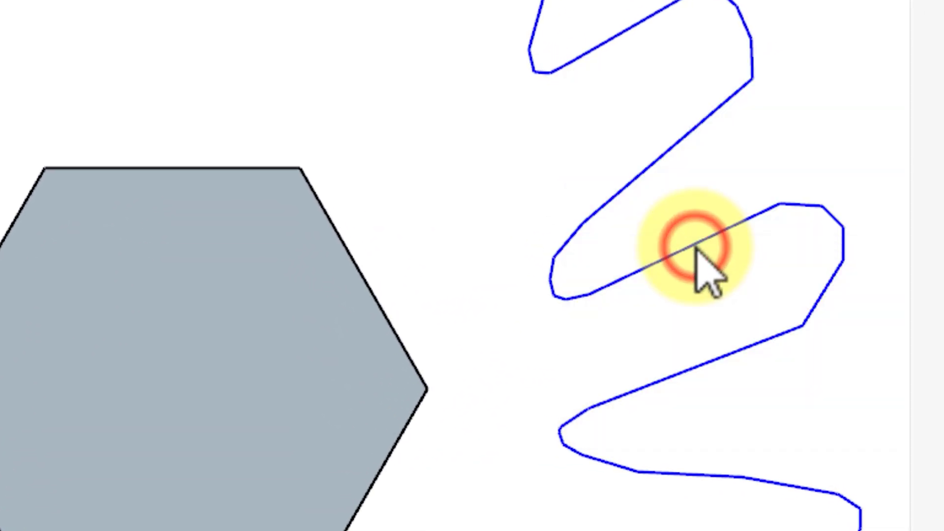
pyautogui.click(687, 187)
pyautogui.click(666, 148)
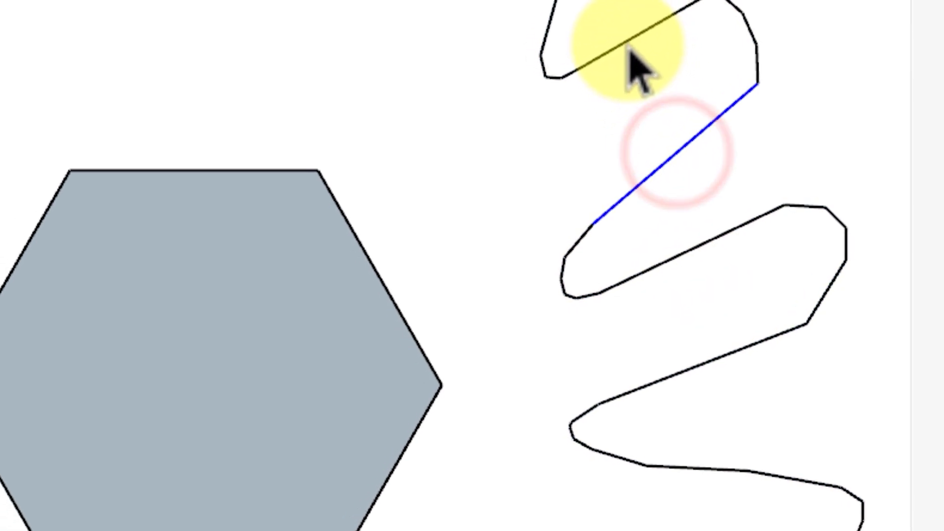